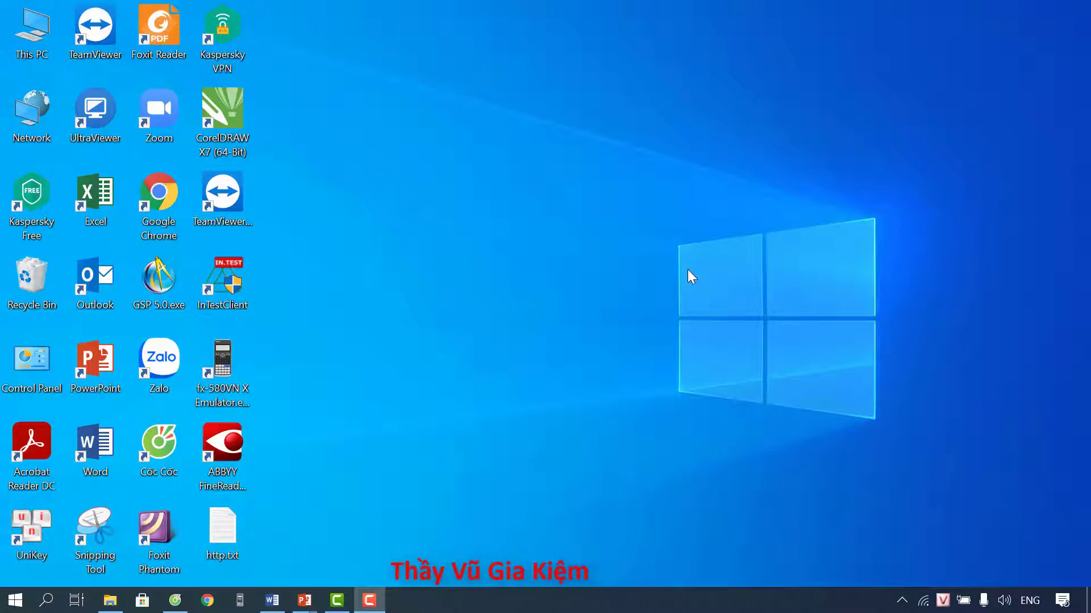
- Bring the KI HIEU DONG DANG Word document forward and open the ΔABC ∽ ΔDEF equation in MathType
left_click(272, 600)
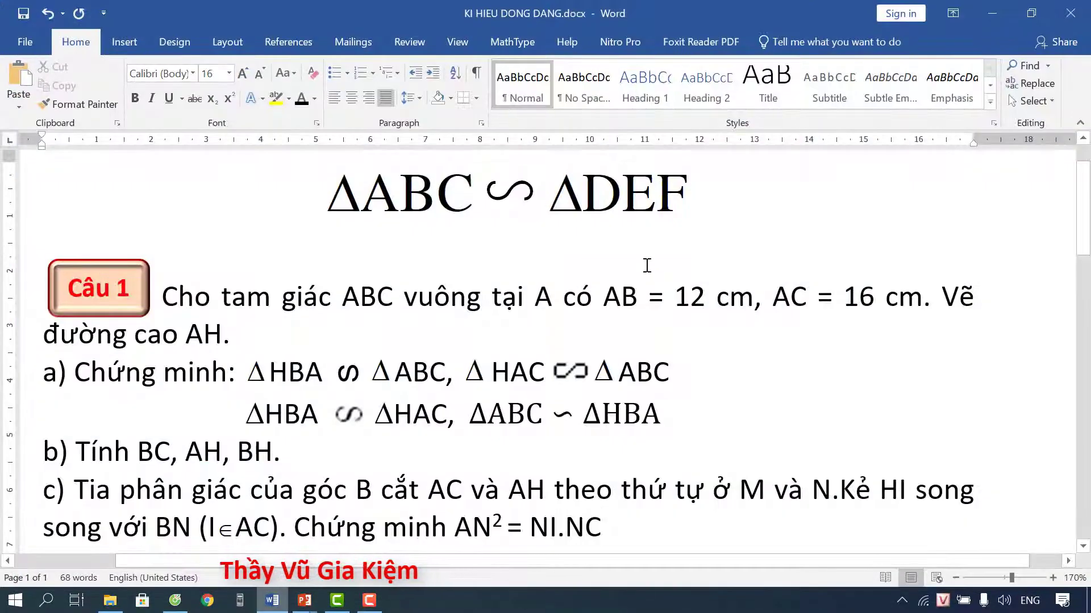
left_click(520, 209)
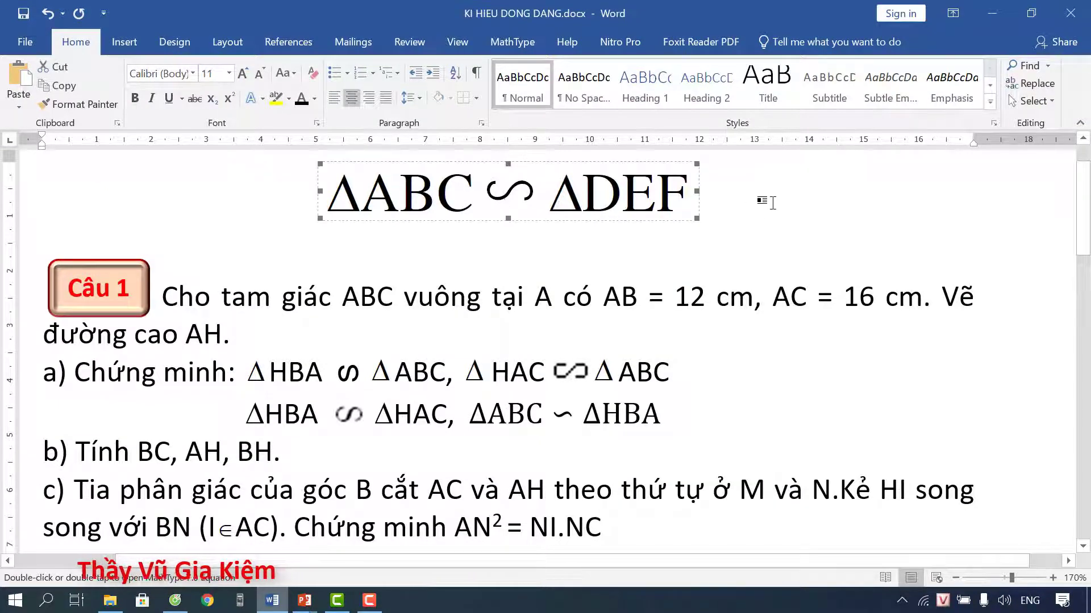
left_click(760, 205)
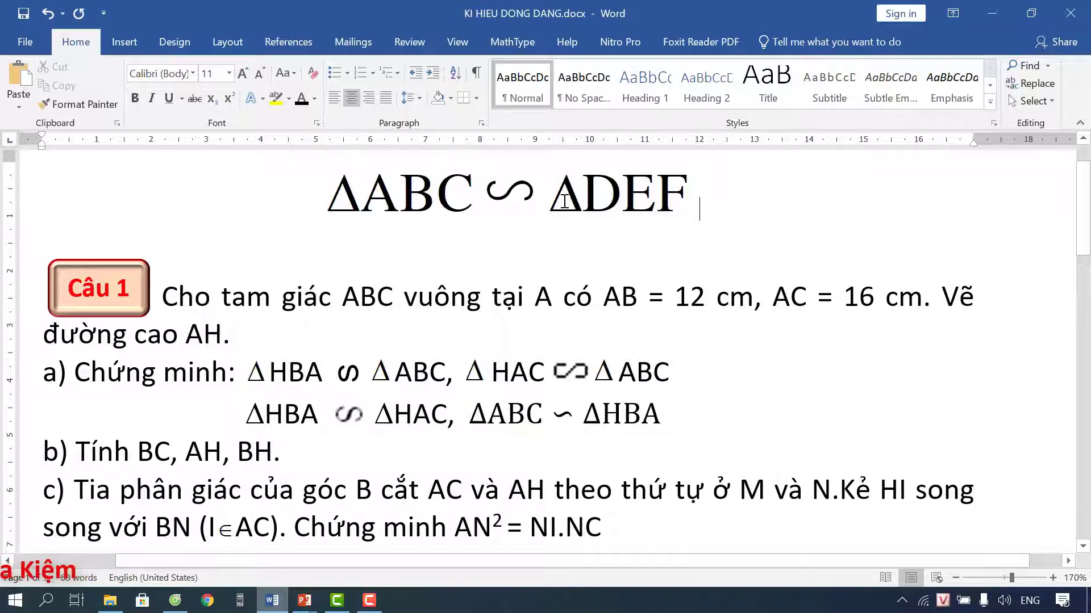
double_click(563, 202)
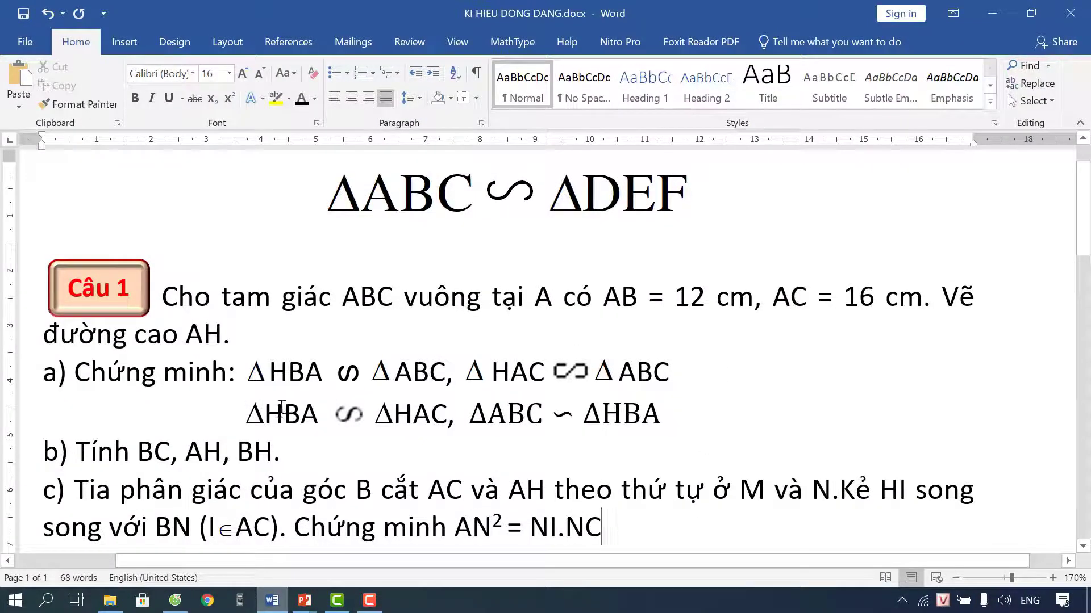
- Select line a)'s ∽ symbol to check that its font is Kartika
left_click(348, 372)
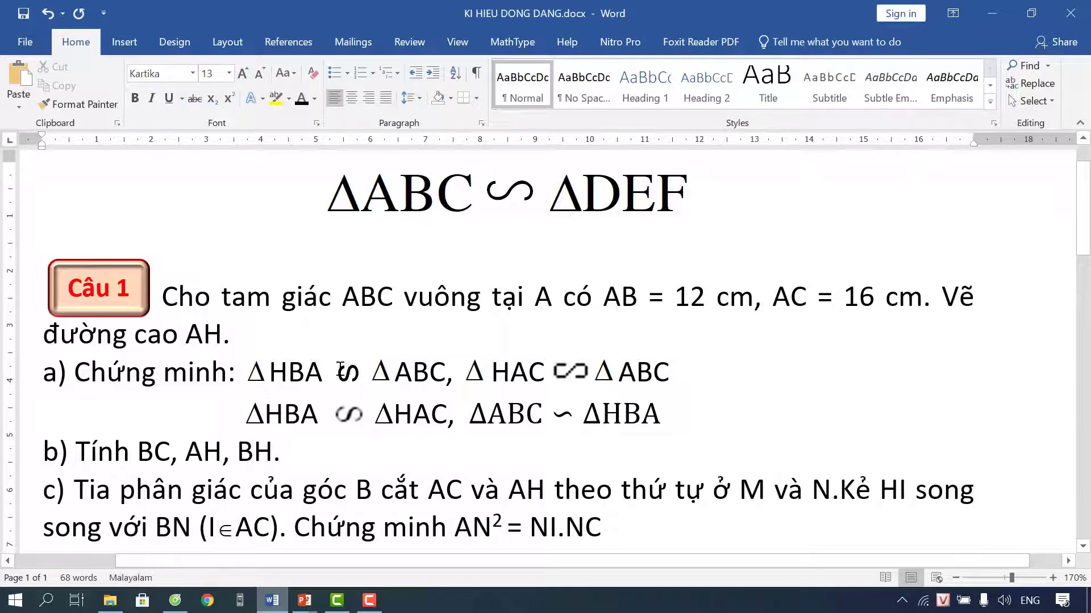
left_click_drag(337, 369, 357, 373)
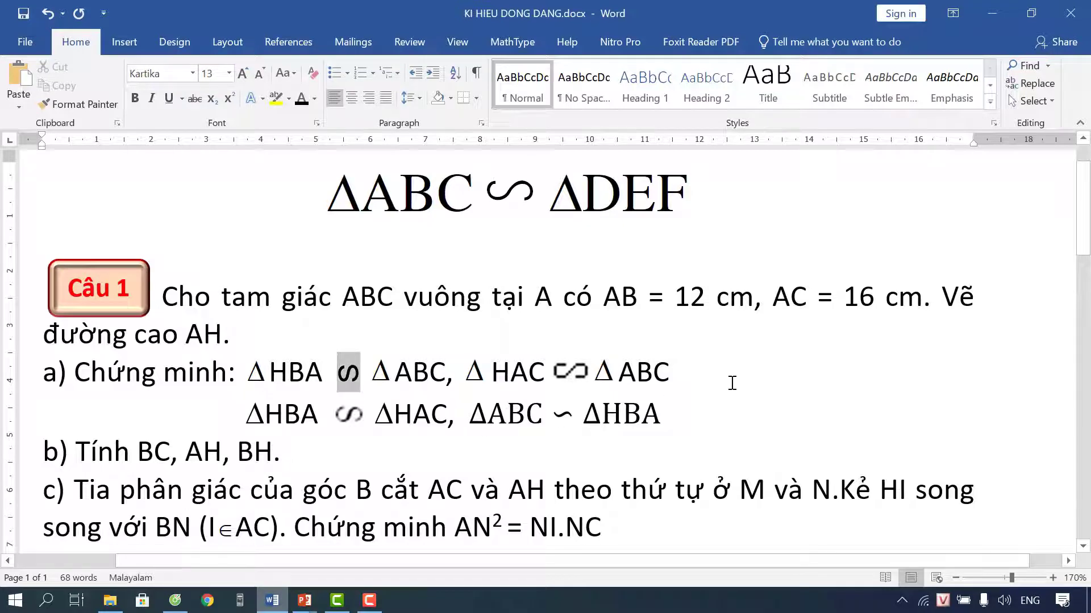
left_click(732, 382)
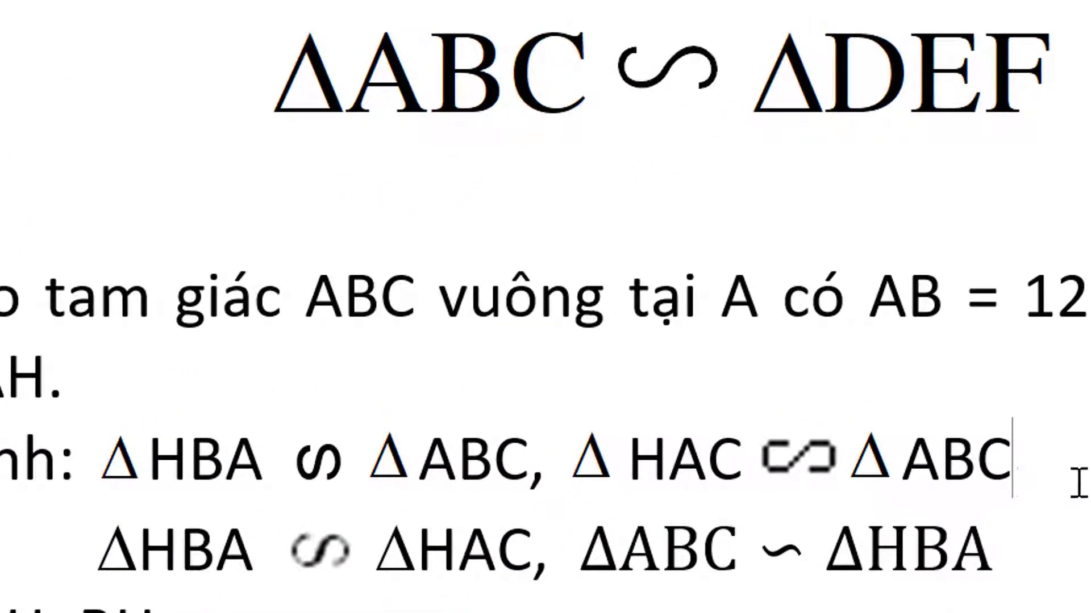
left_click(798, 457)
left_click(1056, 463)
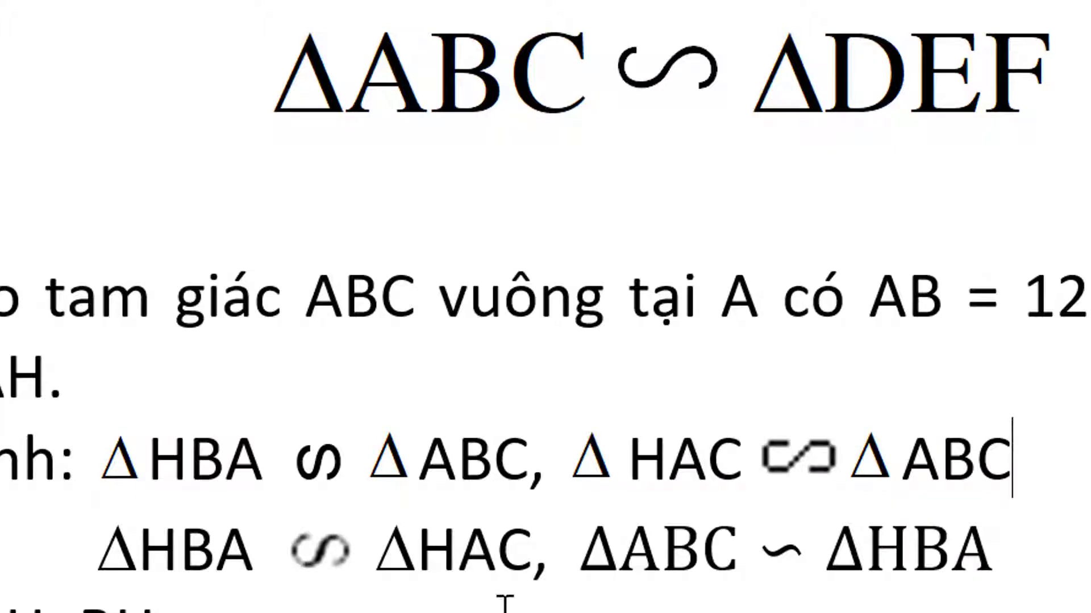
left_click(337, 552)
left_click(816, 545)
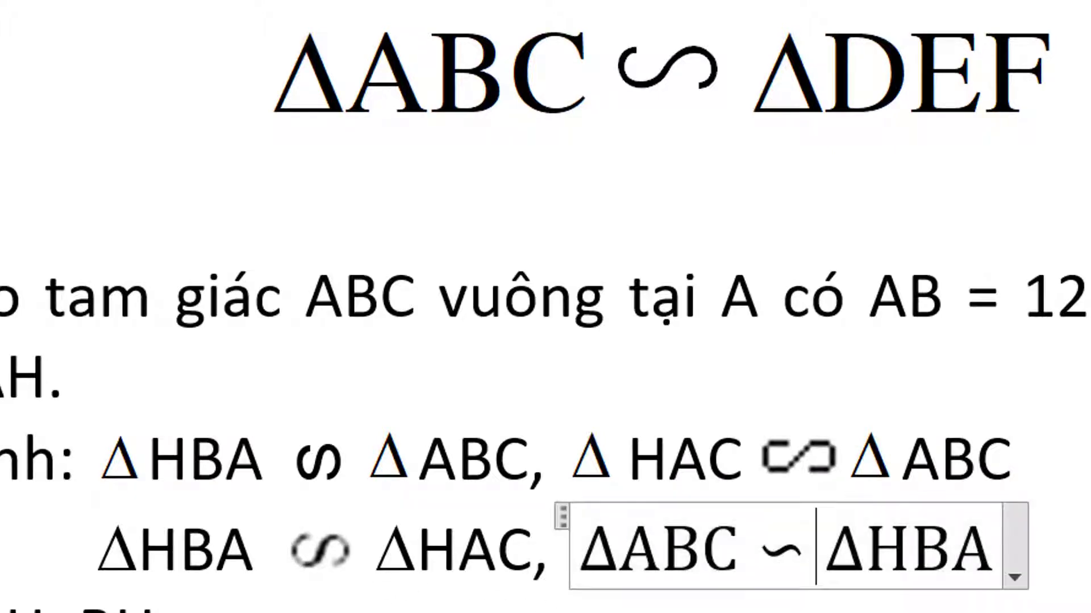
key("End")
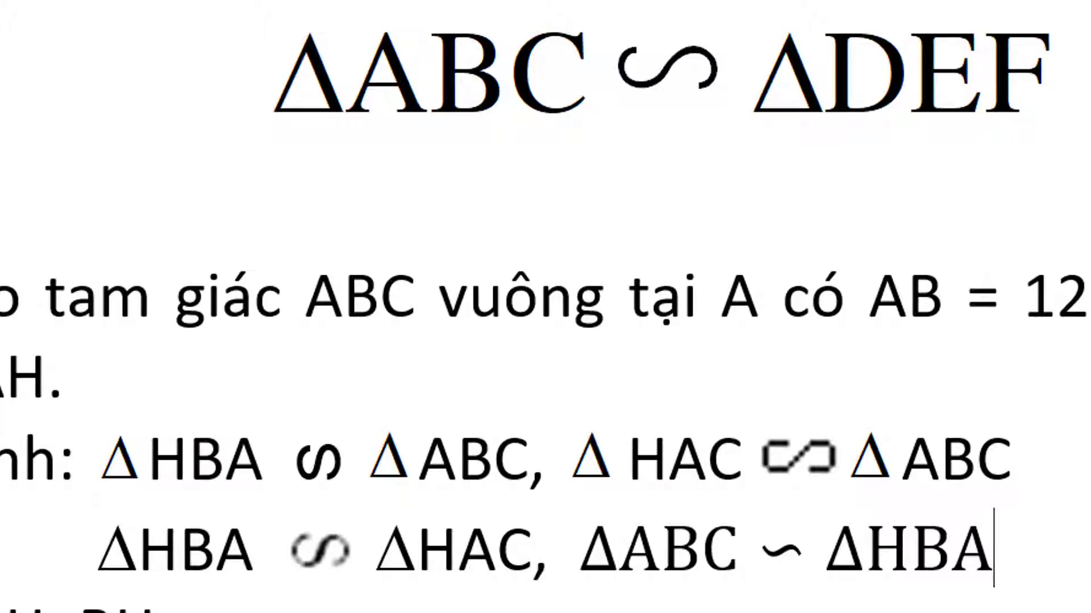
left_click(701, 49)
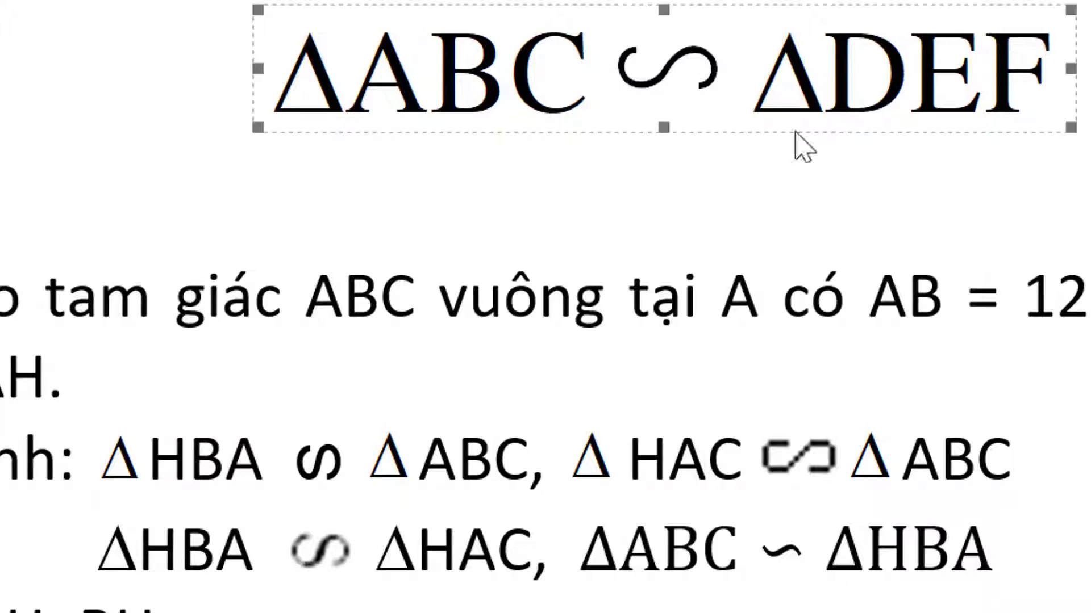
left_click(652, 158)
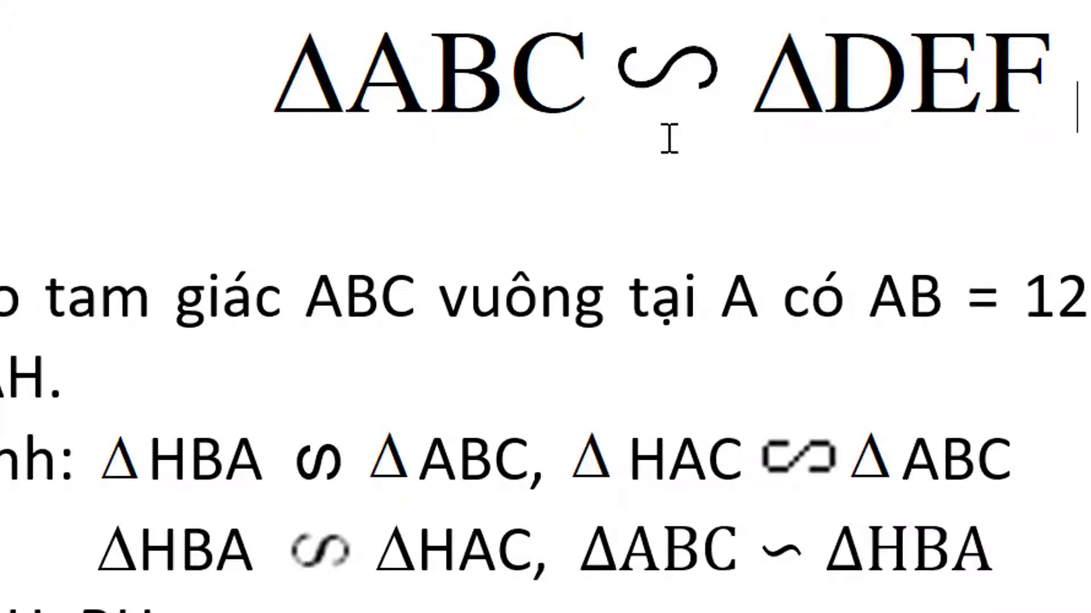
left_click(818, 476)
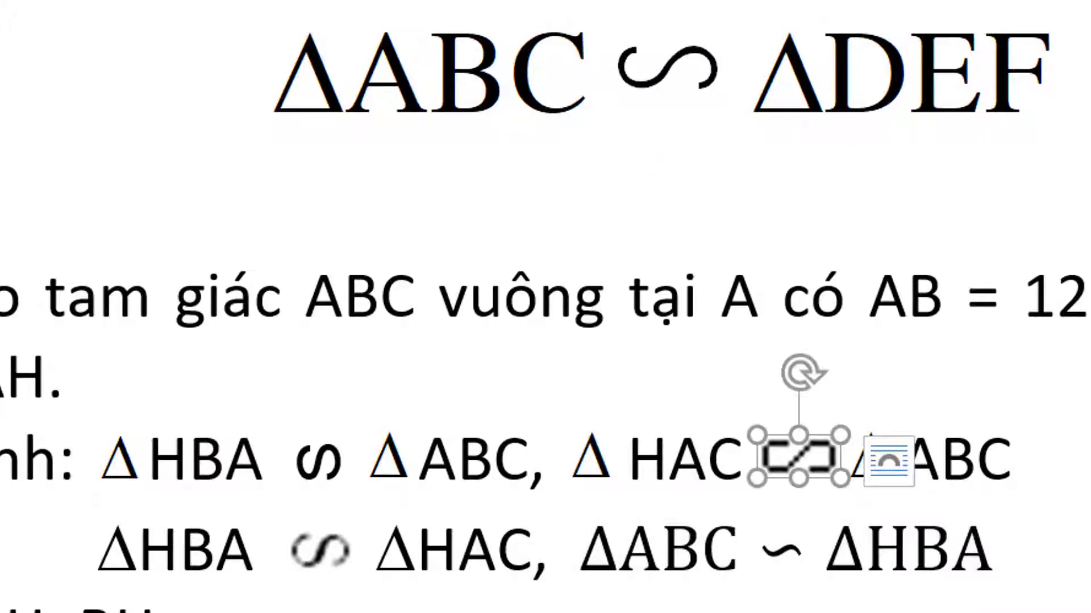
left_click(1016, 460)
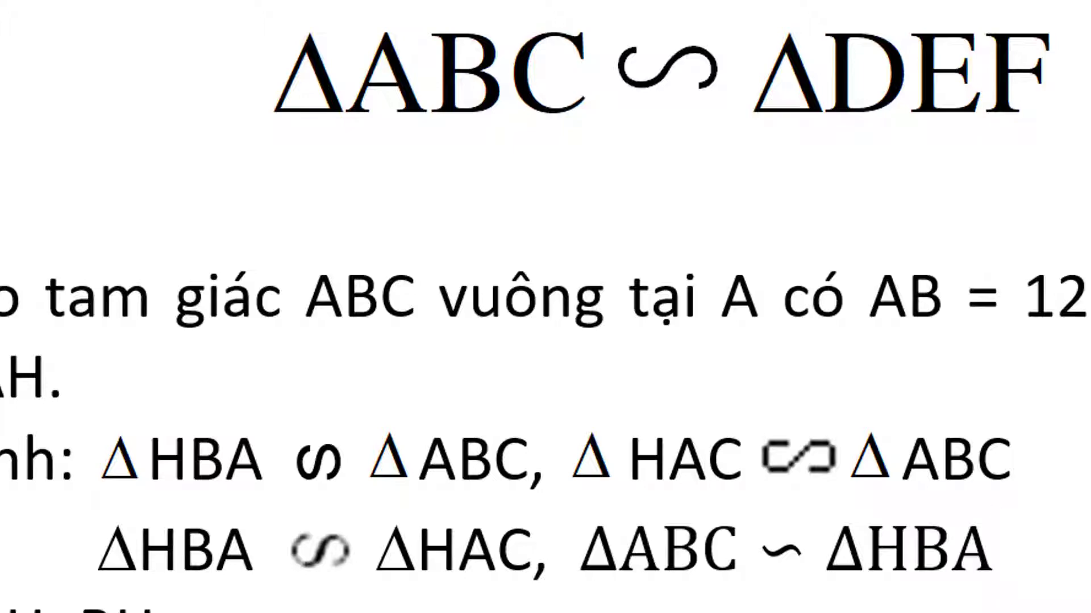
left_click(879, 108)
- Paste the Google Drive link for KI HIEU DONG DANG.otf into a new tab's address bar
key("Right")
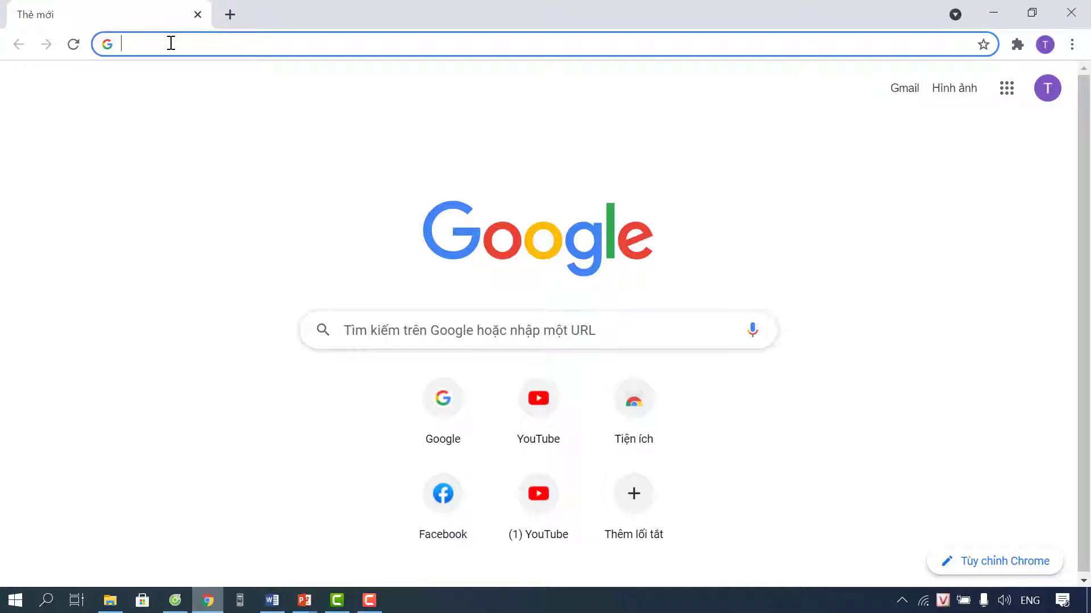
right_click(171, 43)
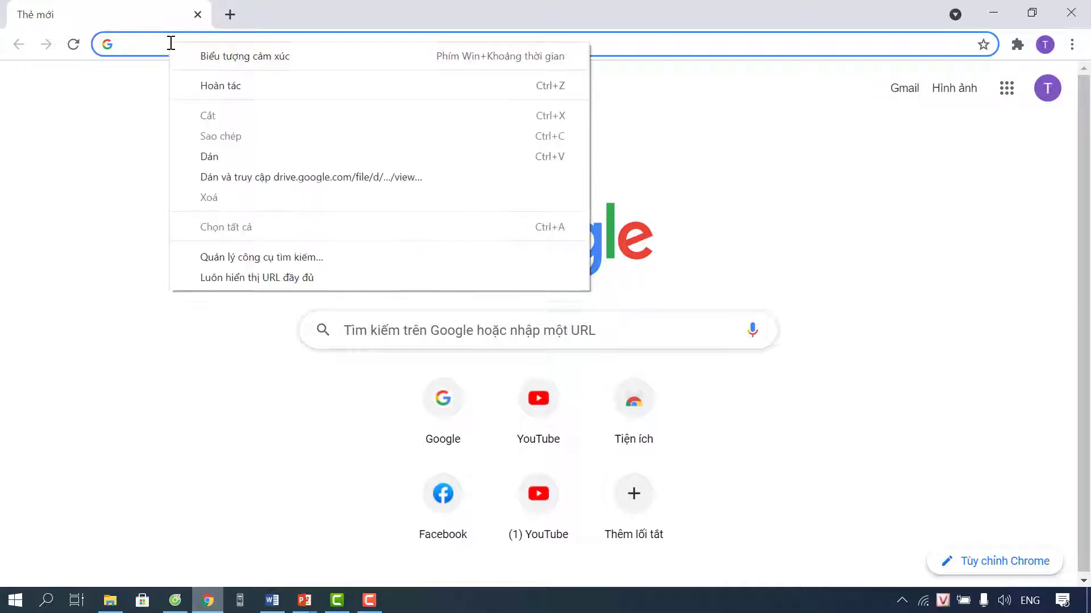
left_click(218, 158)
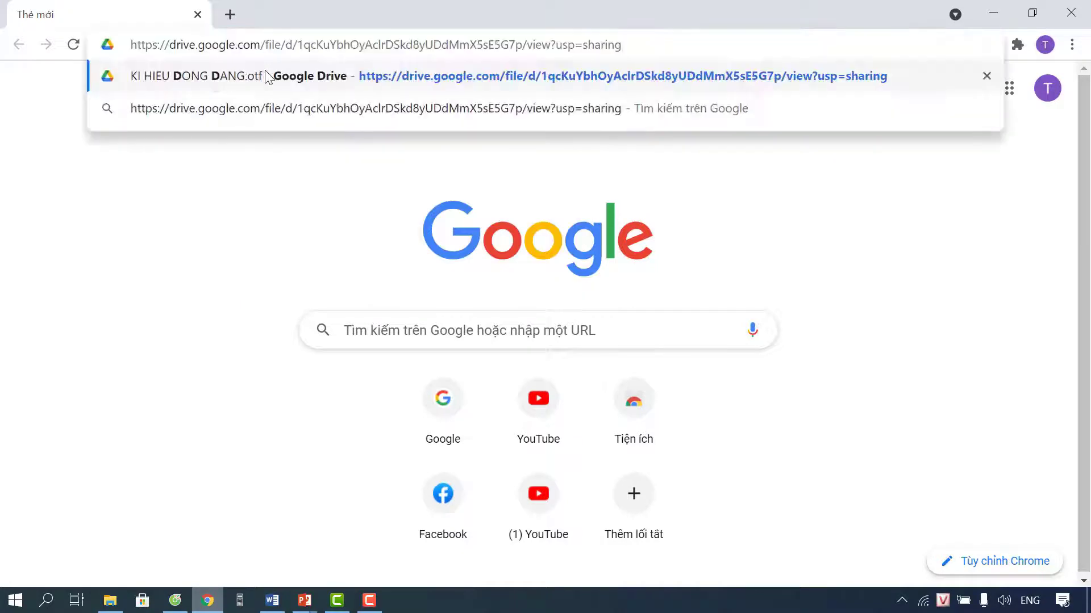
left_click_drag(639, 45, 111, 49)
left_click_drag(180, 80, 183, 83)
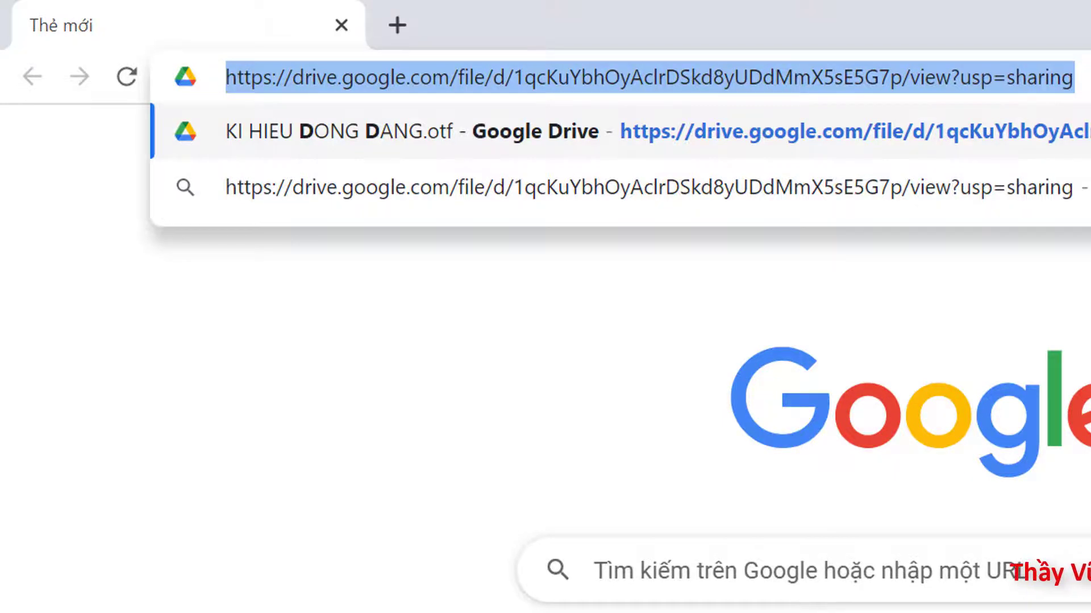
- Load the Drive link and download the 11.7 MB KI HIEU DONG DANG.otf font file
left_click(680, 47)
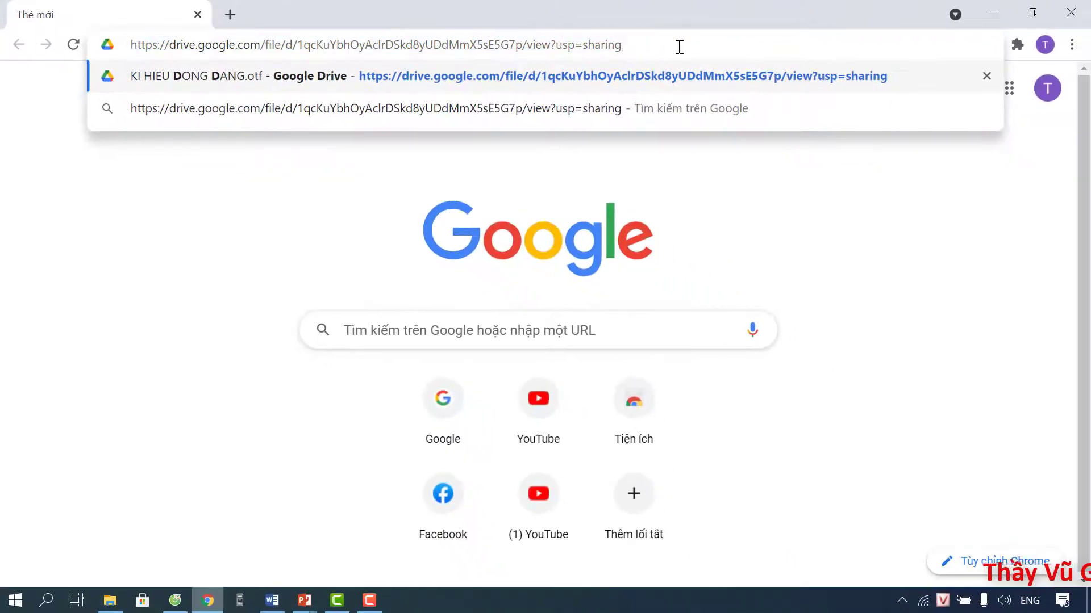
key("Return")
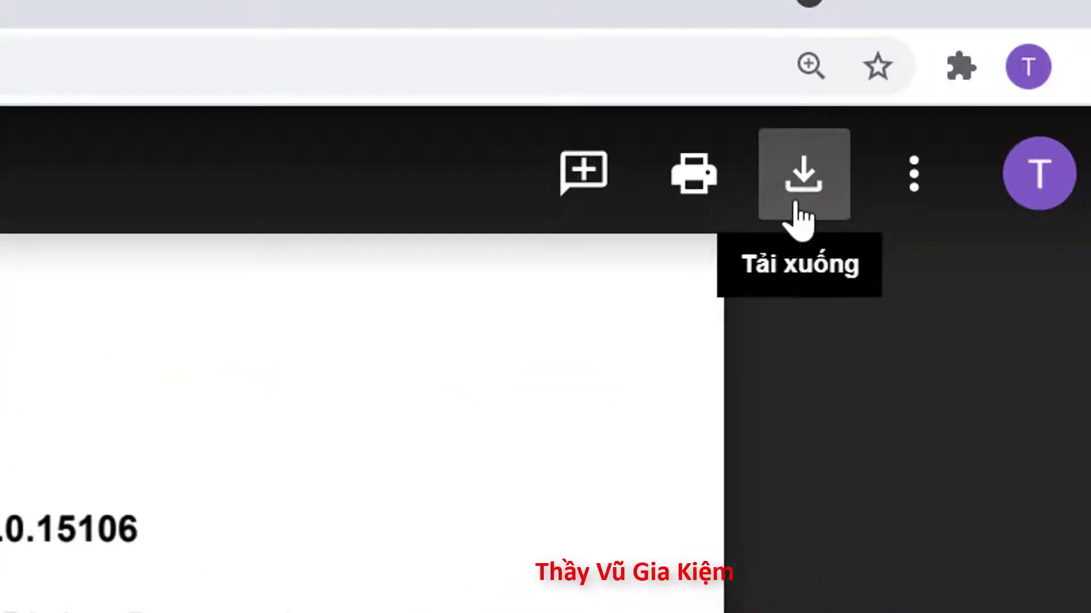
left_click(798, 219)
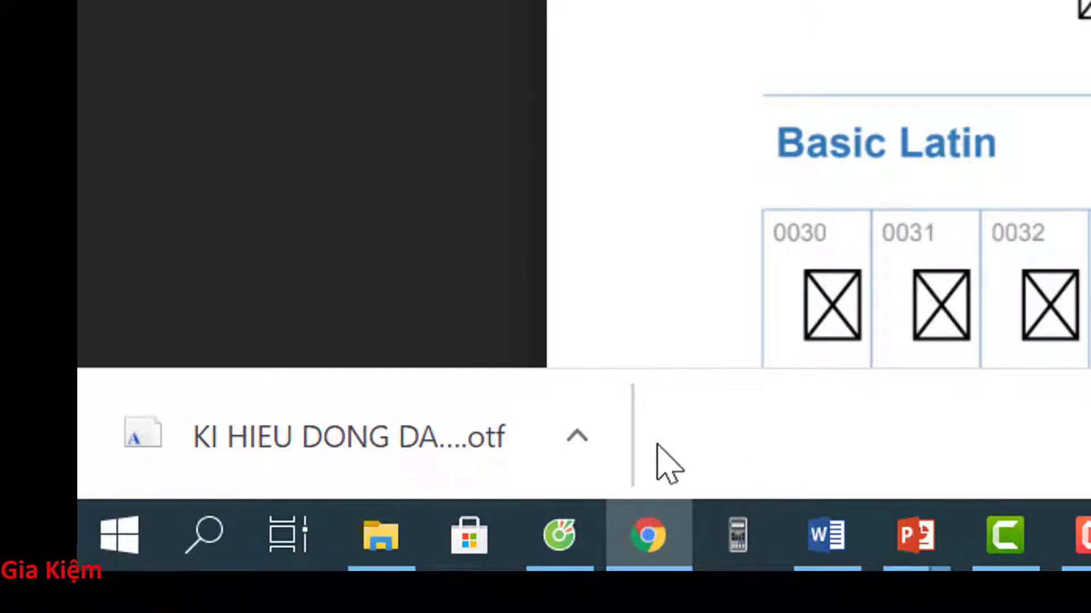
- Use Show in folder on the finished download to reveal KI HIEU DONG DANG.otf in Downloads
left_click(585, 455)
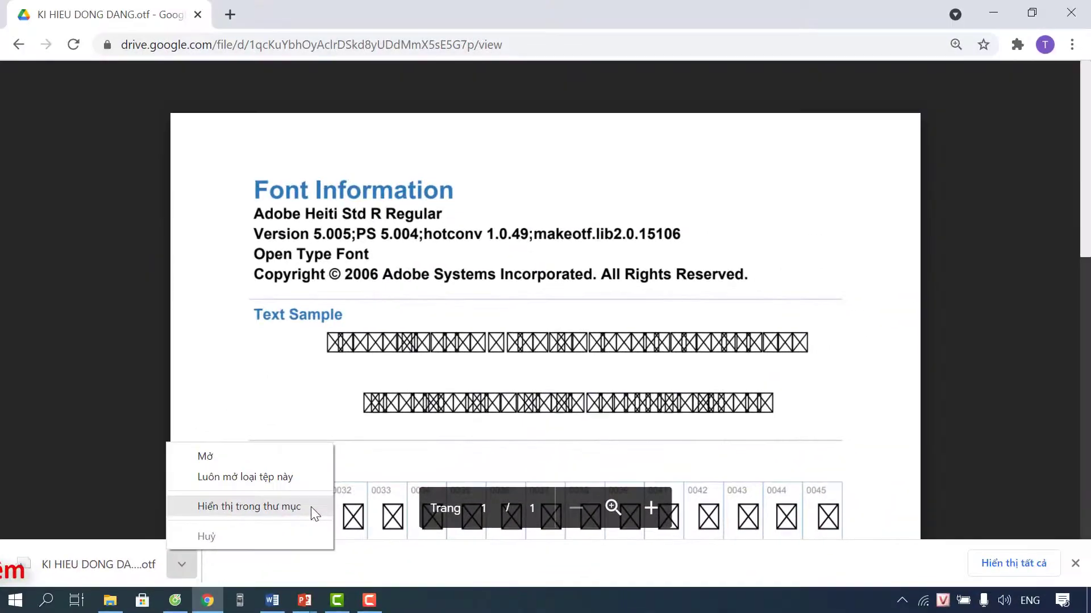
left_click(312, 511)
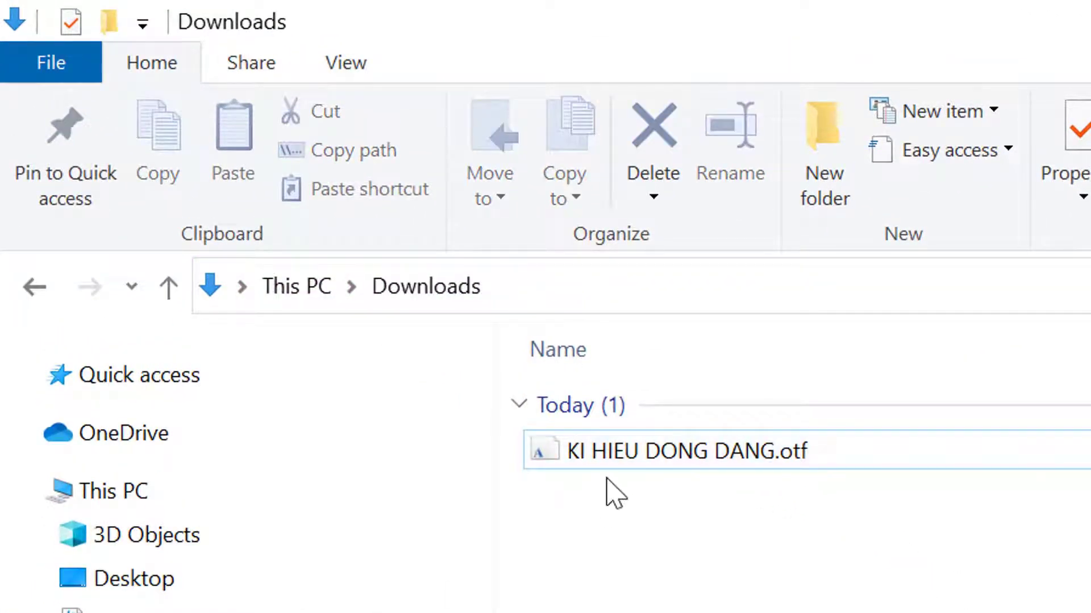
- Install the KI HIEU DONG DANG.otf font from Downloads, then close the Explorer window
left_click(750, 469)
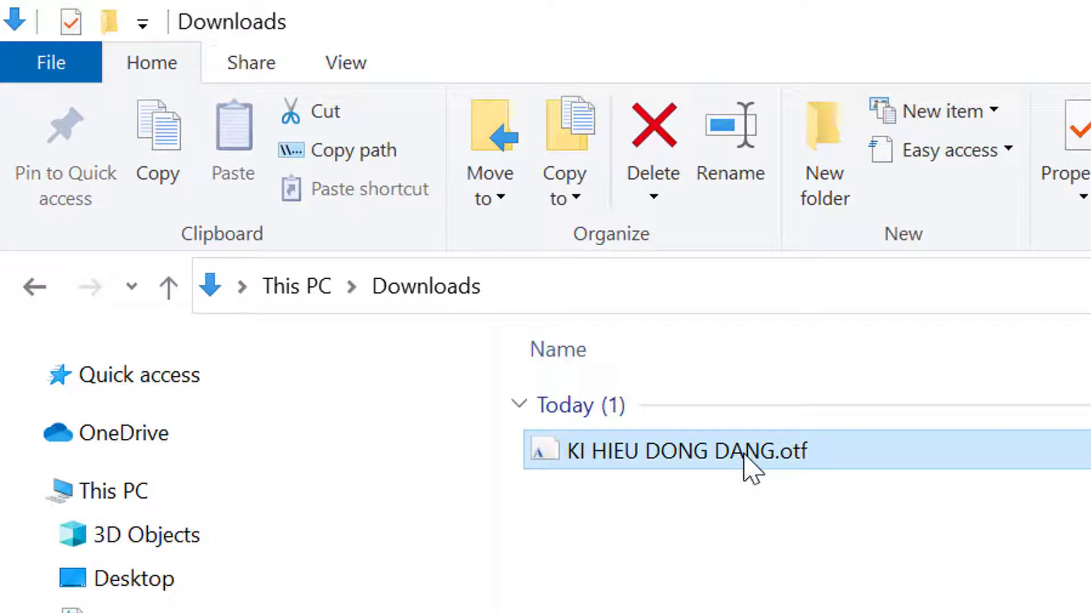
right_click(750, 469)
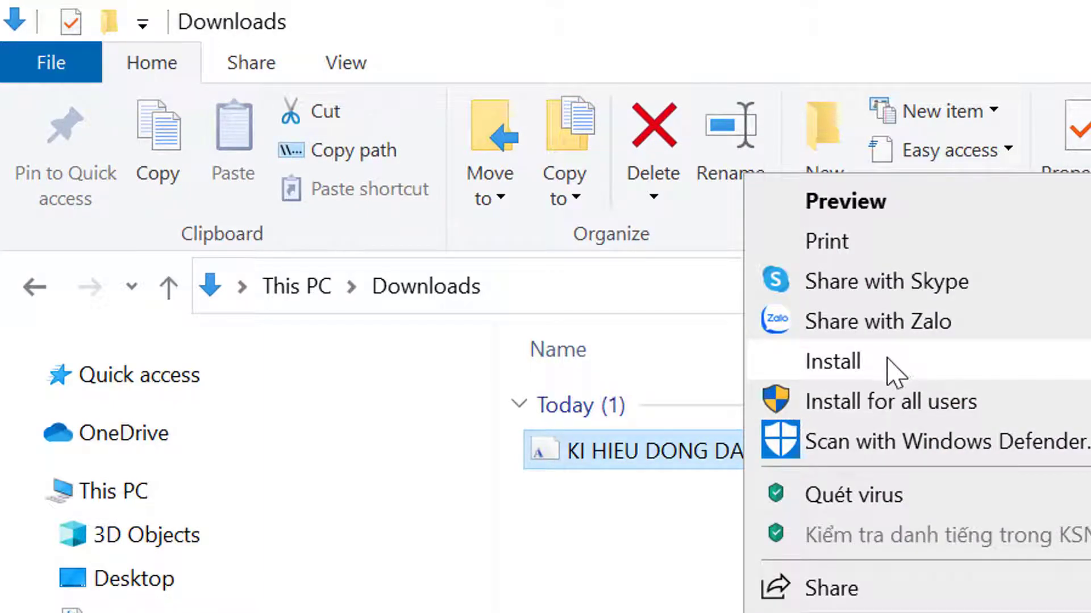
left_click(846, 368)
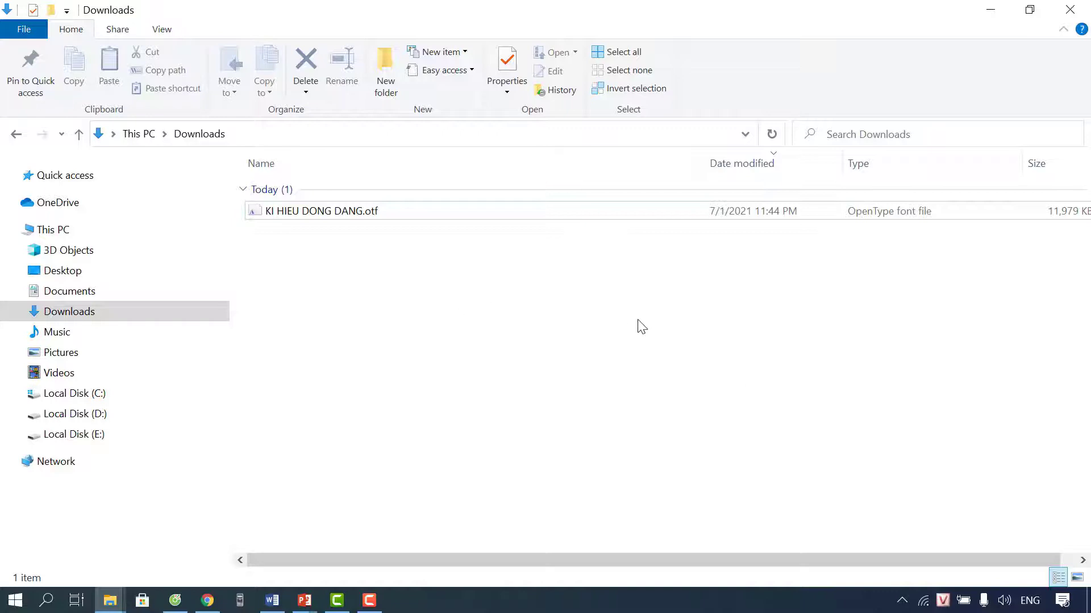
left_click(1072, 10)
right_click(543, 230)
- Refresh the desktop, then insert a new inline MathType equation into Document31
left_click(590, 281)
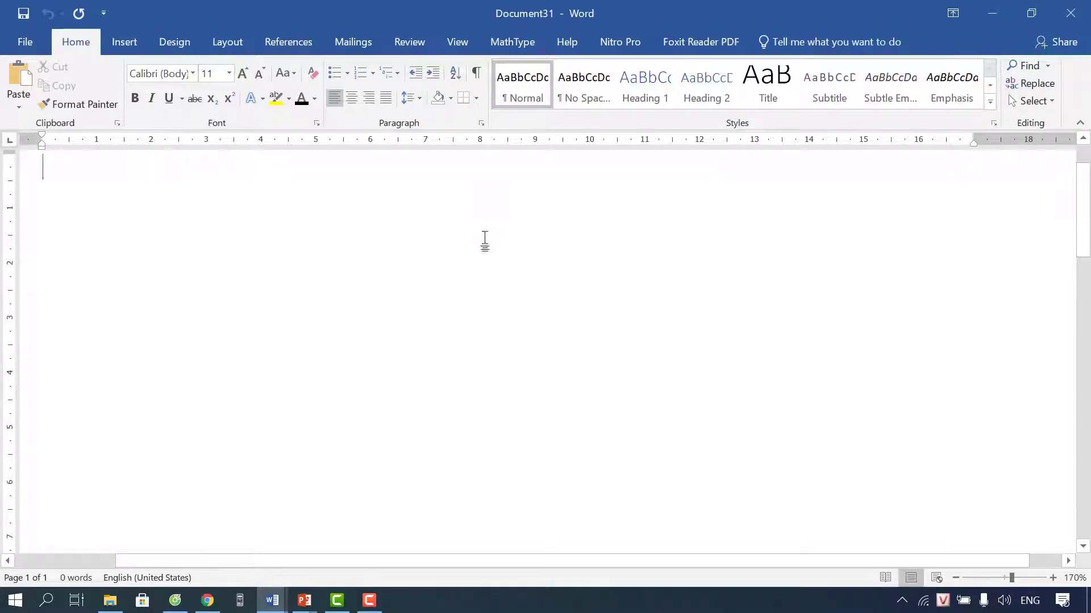
scroll(481, 244, "up", 2)
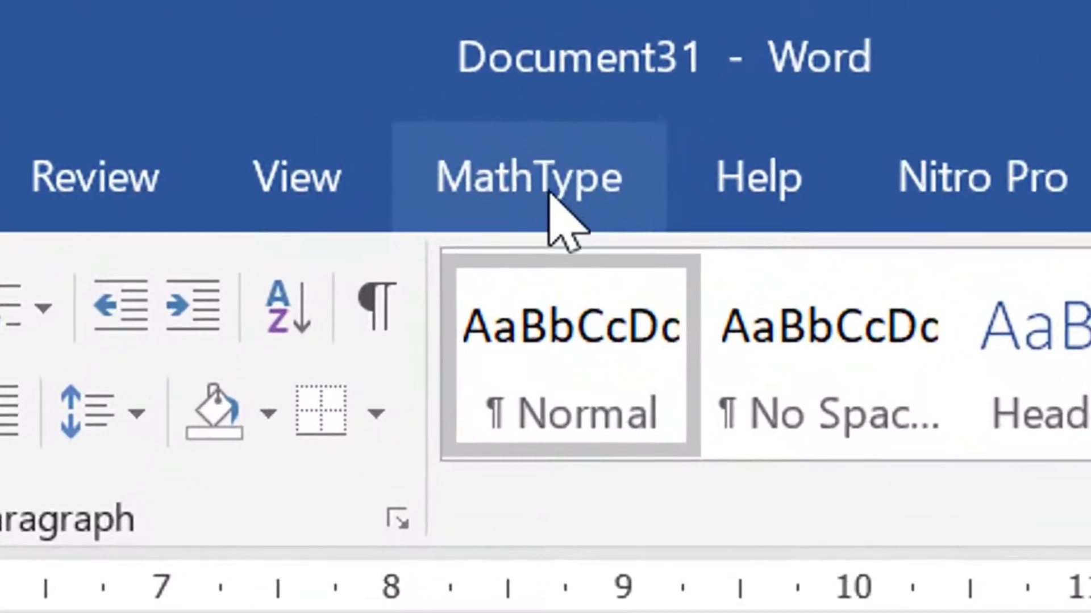
left_click(521, 43)
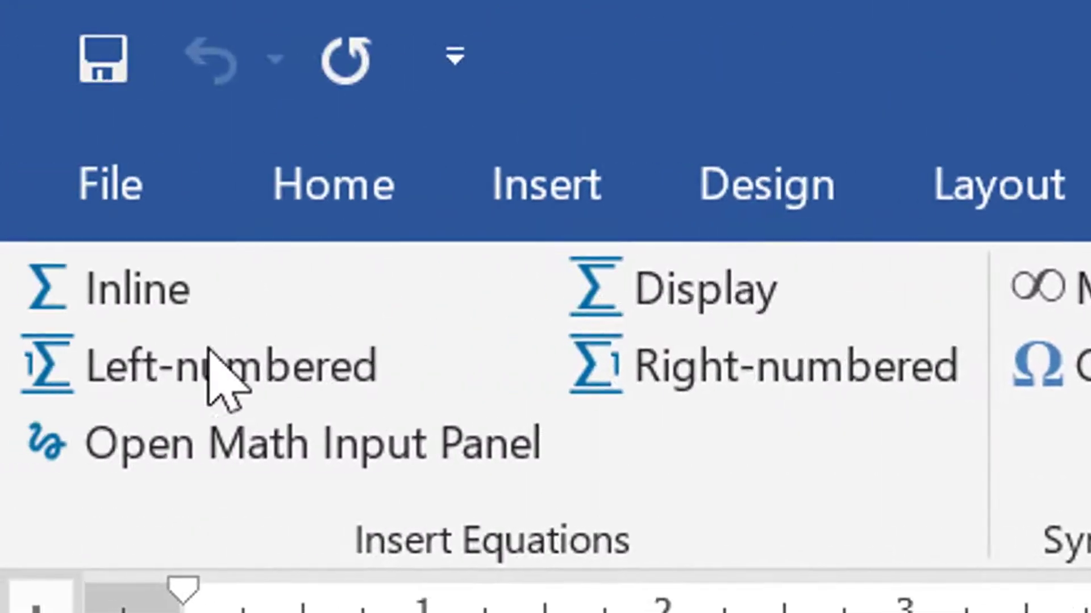
left_click(160, 294)
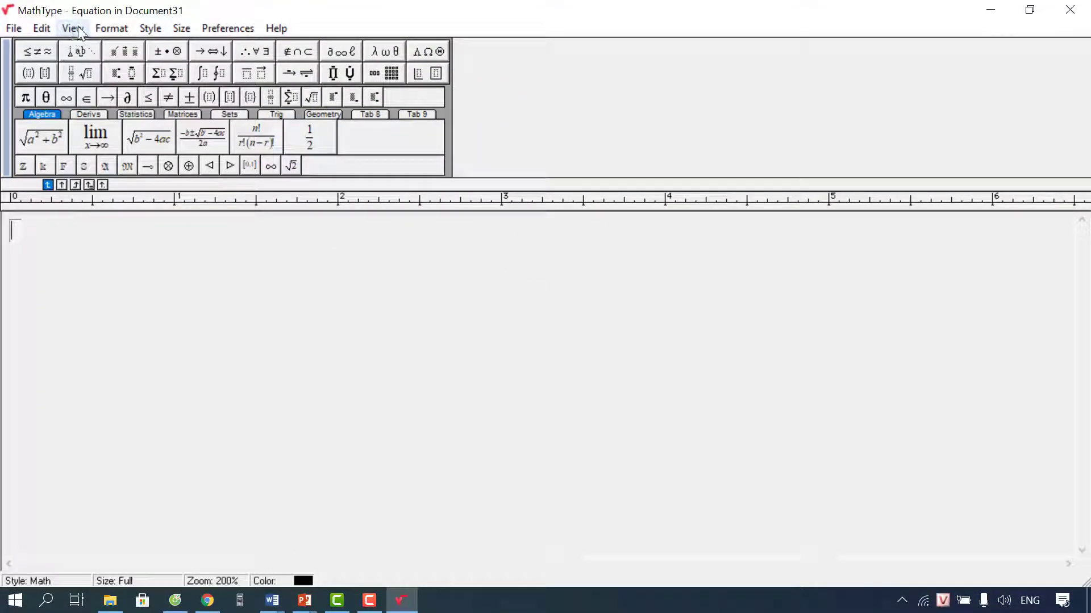
- Open MathType's Edit > Insert Symbol dialog, move it aside, and expand its View by list
left_click(48, 28)
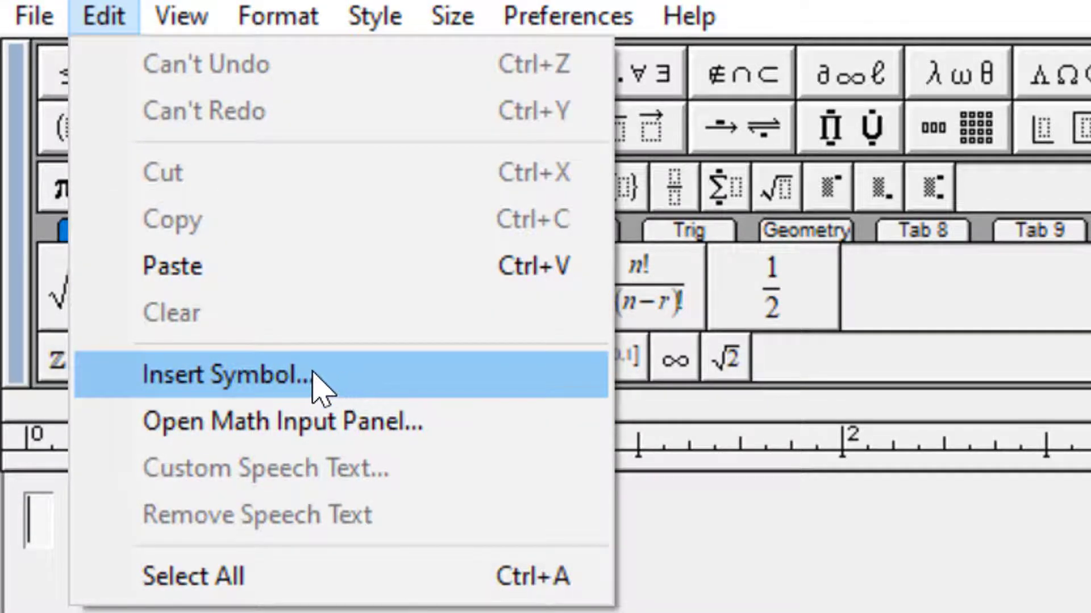
left_click(318, 386)
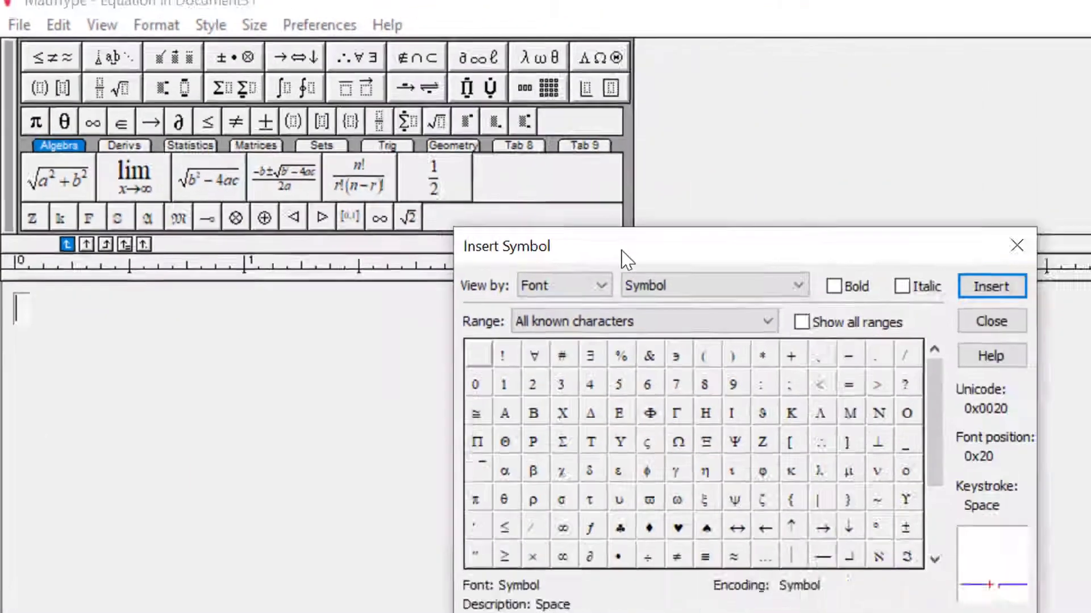
left_click_drag(625, 261, 601, 281)
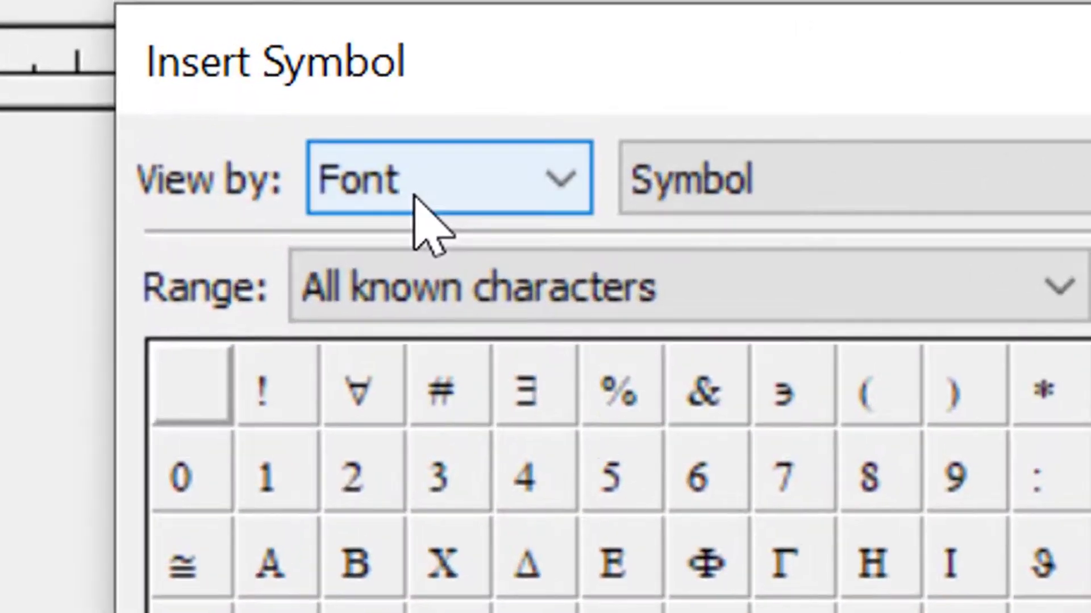
left_click(561, 181)
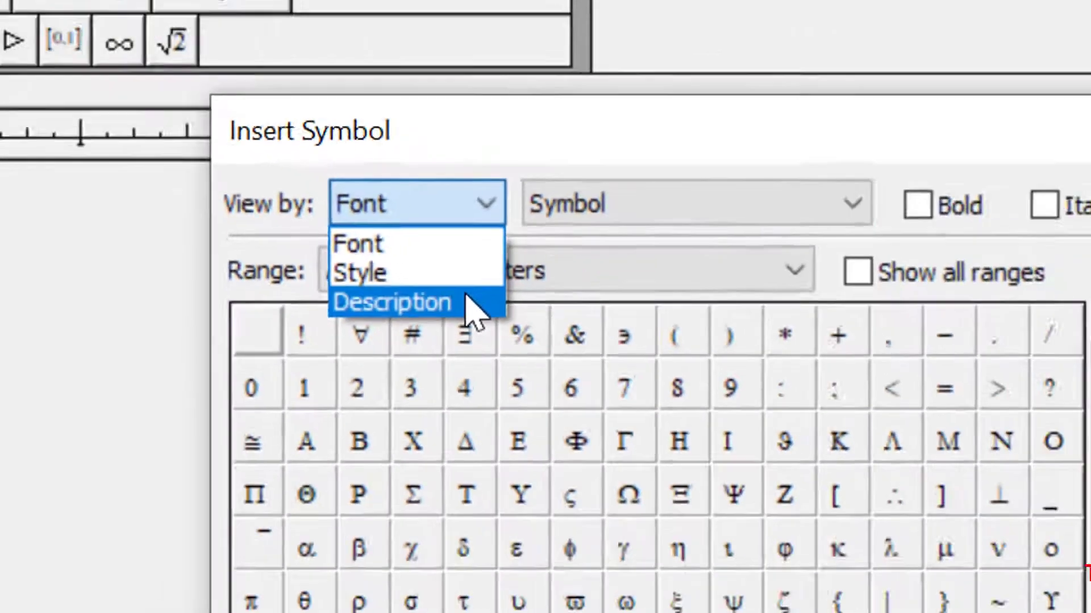
- List symbols by Description and select the Reversed tilde (0x223D) among its neighbours
left_click(527, 335)
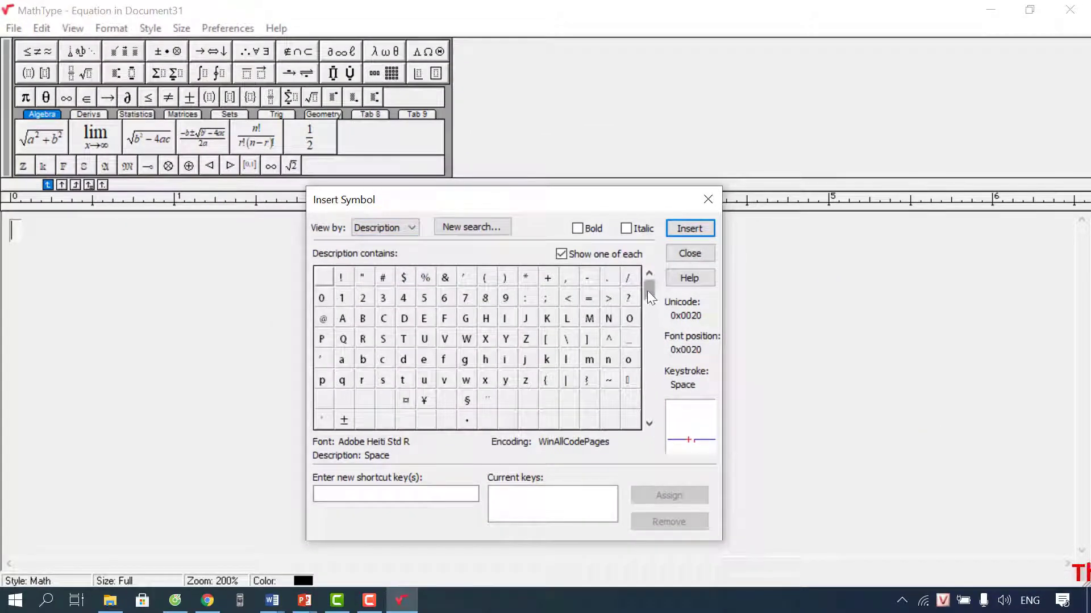
left_click_drag(647, 291, 649, 317)
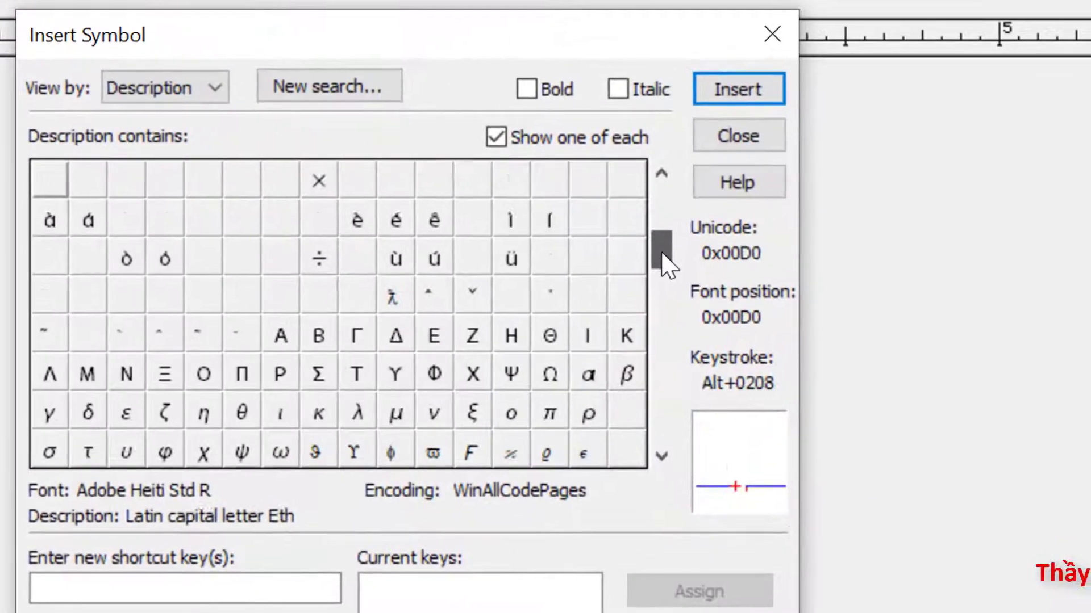
left_click_drag(664, 267, 668, 321)
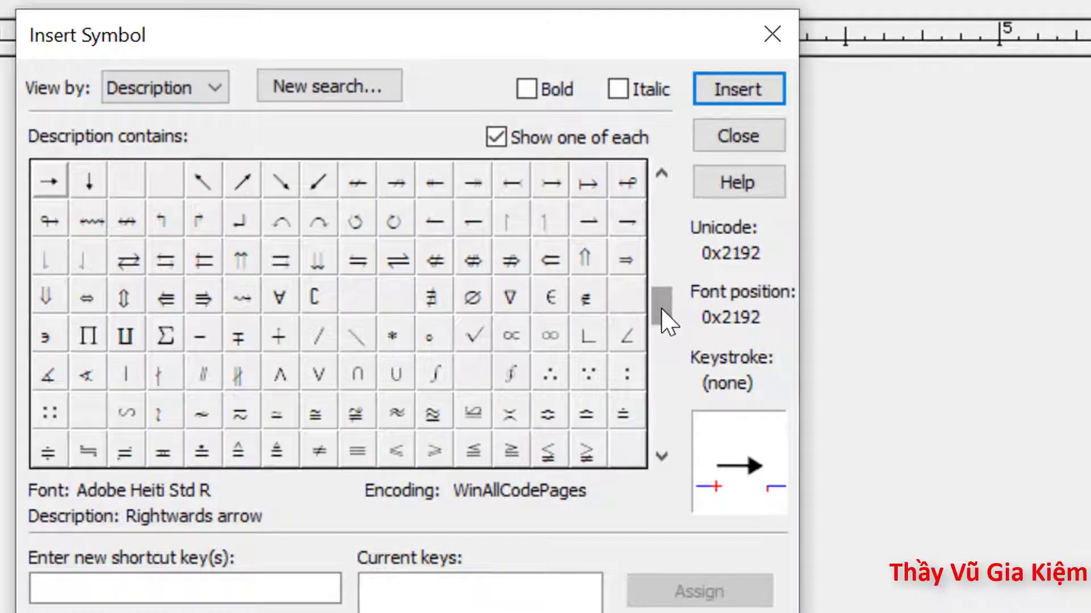
left_click(124, 416)
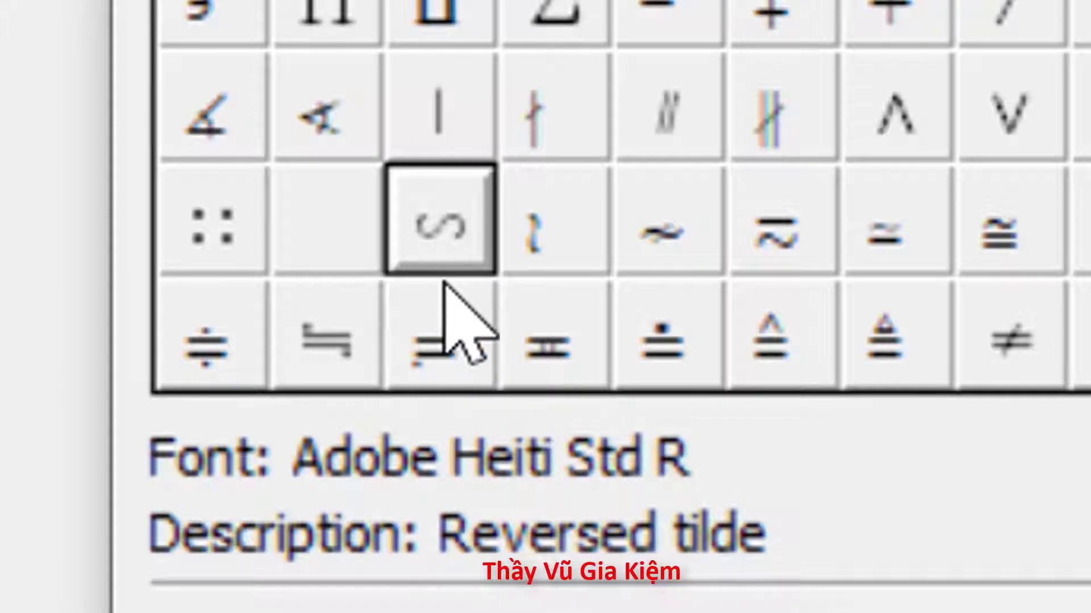
key("Left")
key("Left")
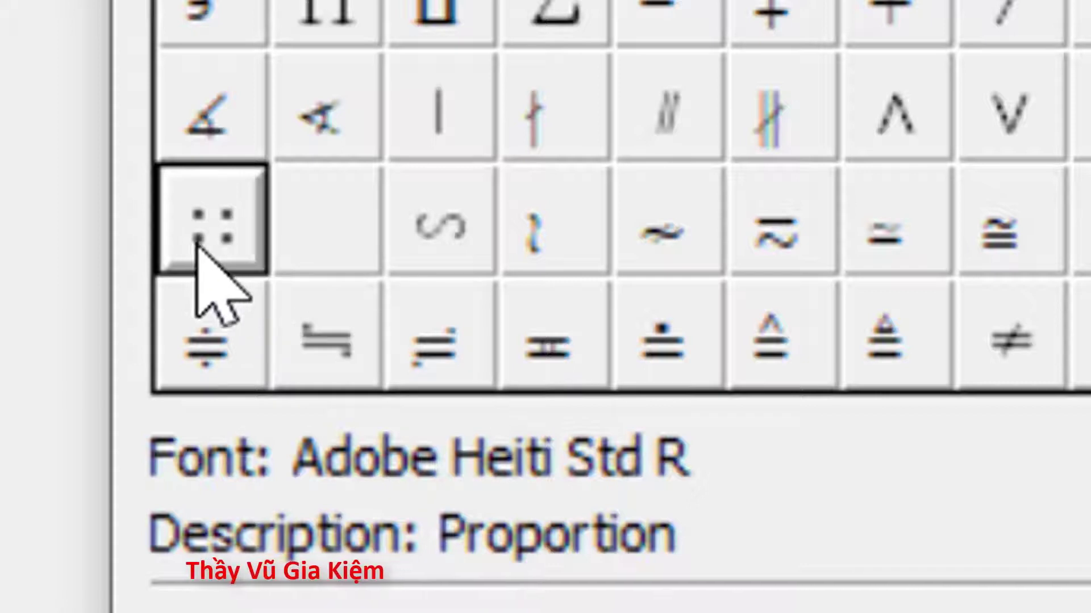
left_click(307, 229)
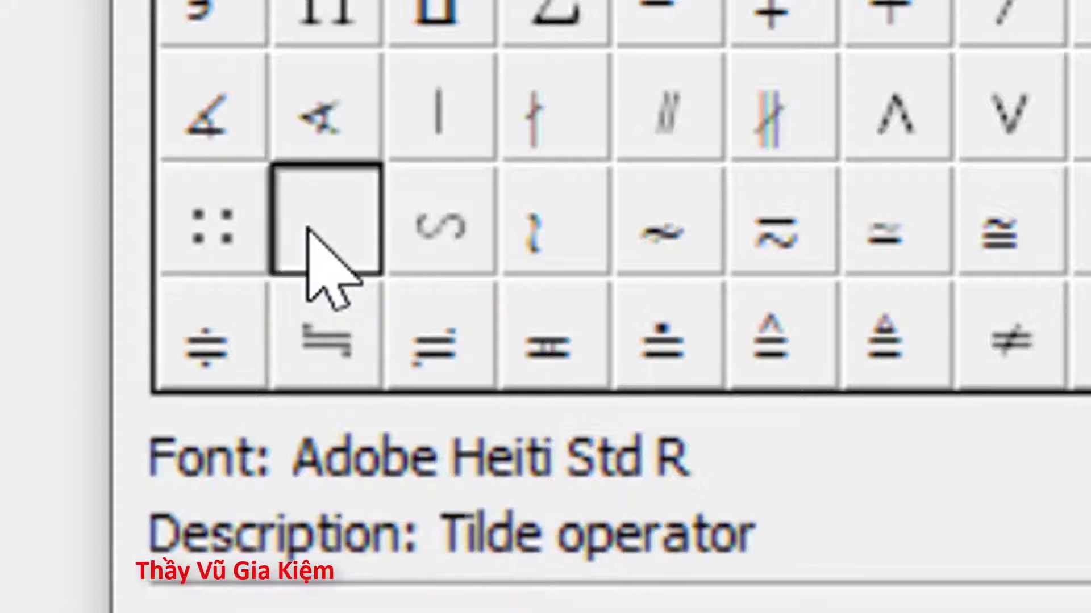
left_click(425, 232)
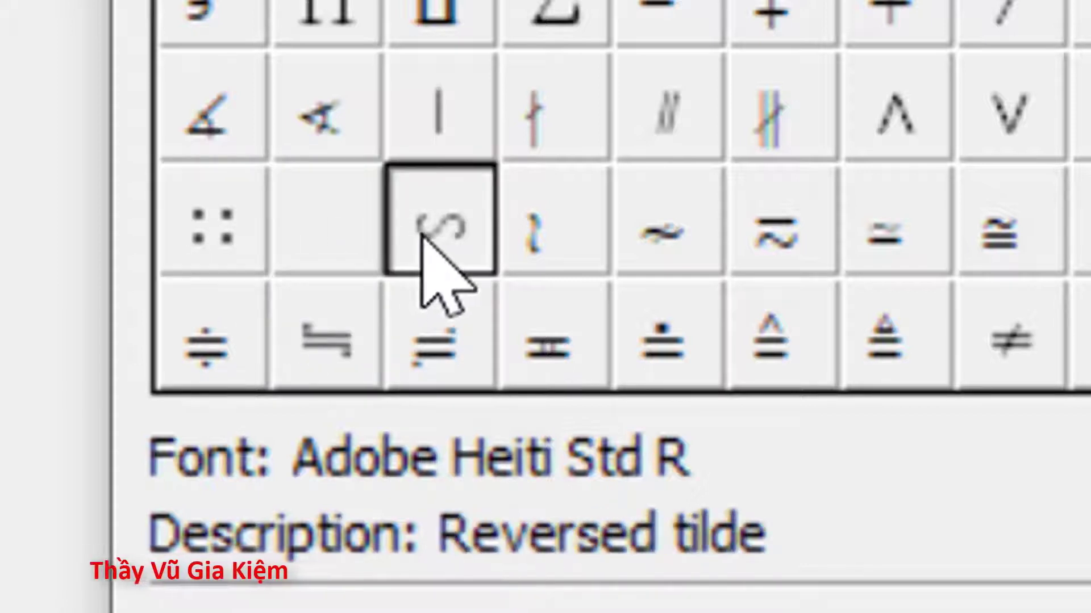
left_click(422, 233)
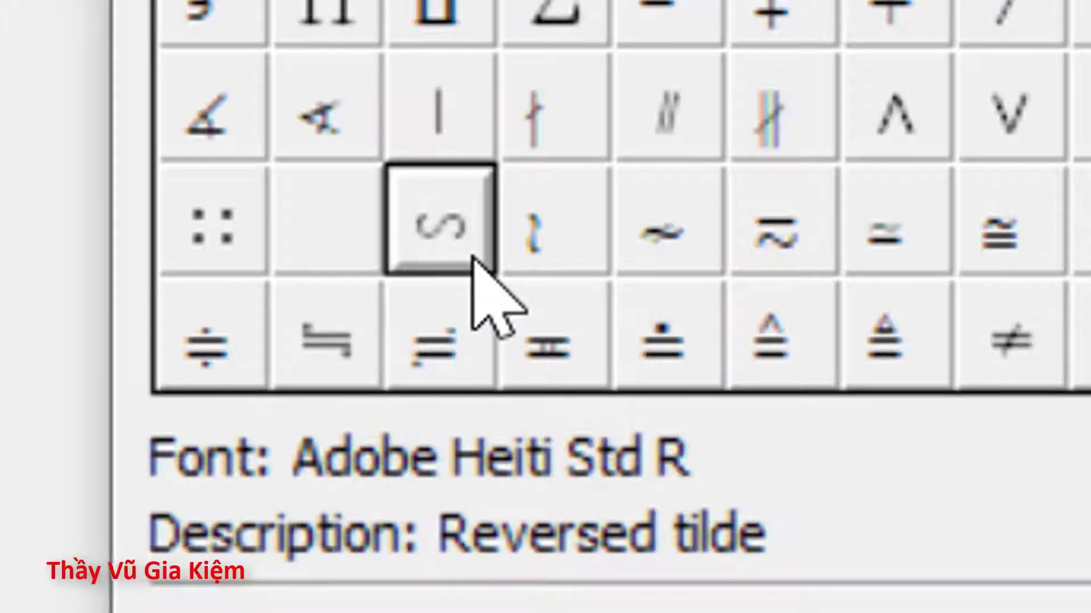
- Insert the reversed tilde into the equation and close the Insert Symbol dialog
left_click(449, 245)
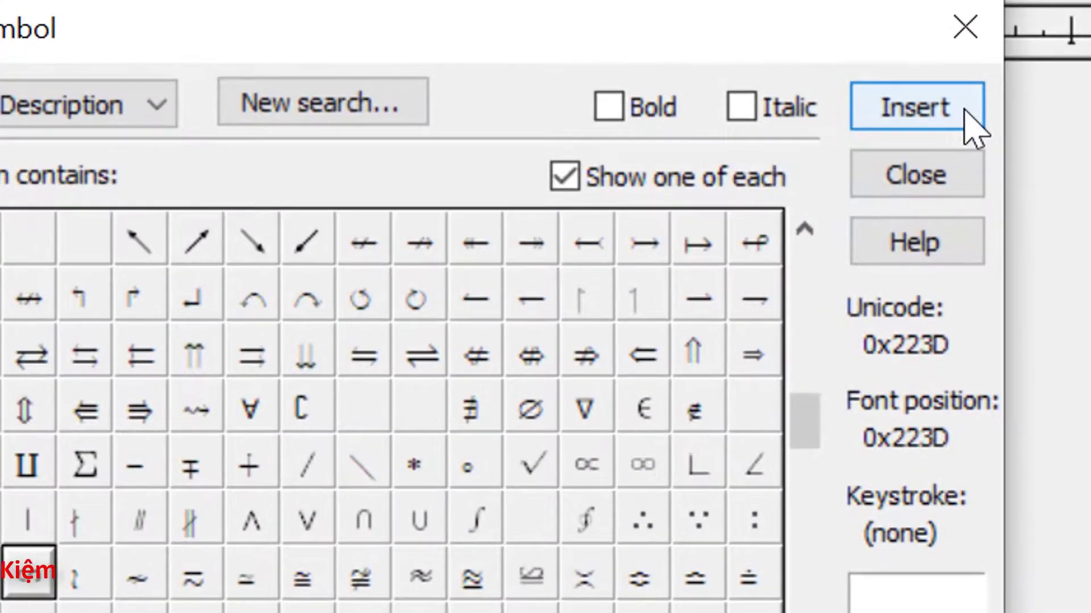
left_click(974, 127)
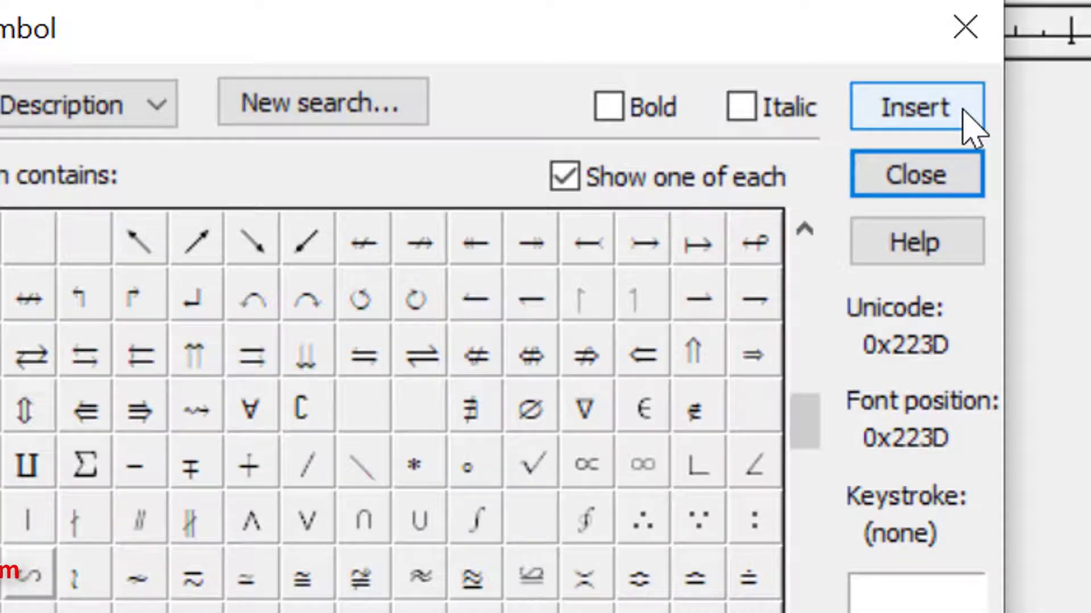
left_click(973, 185)
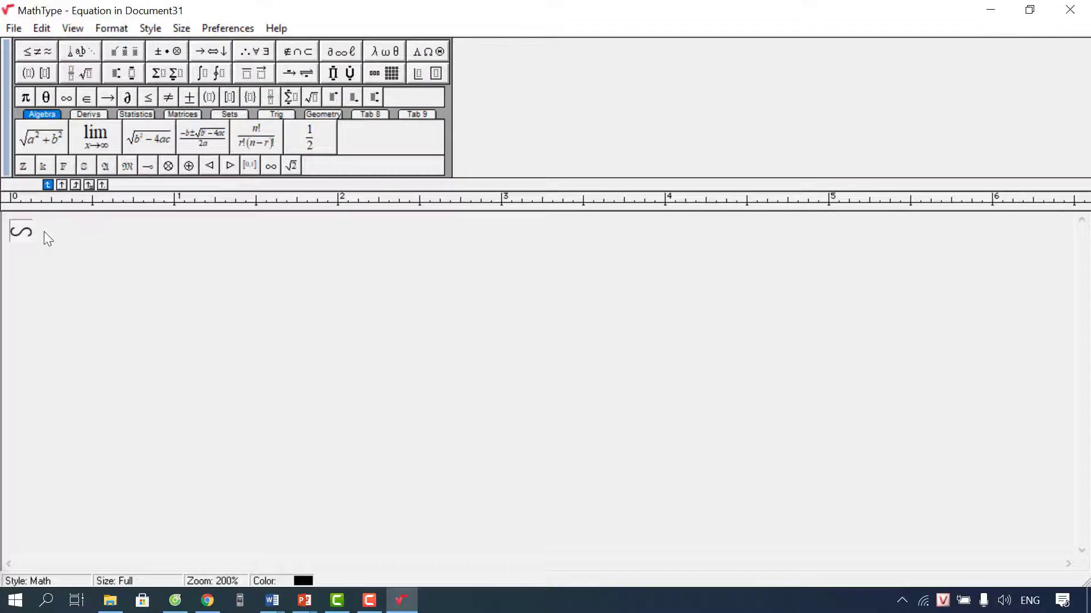
- Drag the inserted ∽ from the equation into the empty Algebra toolbar slot to save it
left_click_drag(37, 236, 8, 224)
left_click(145, 256)
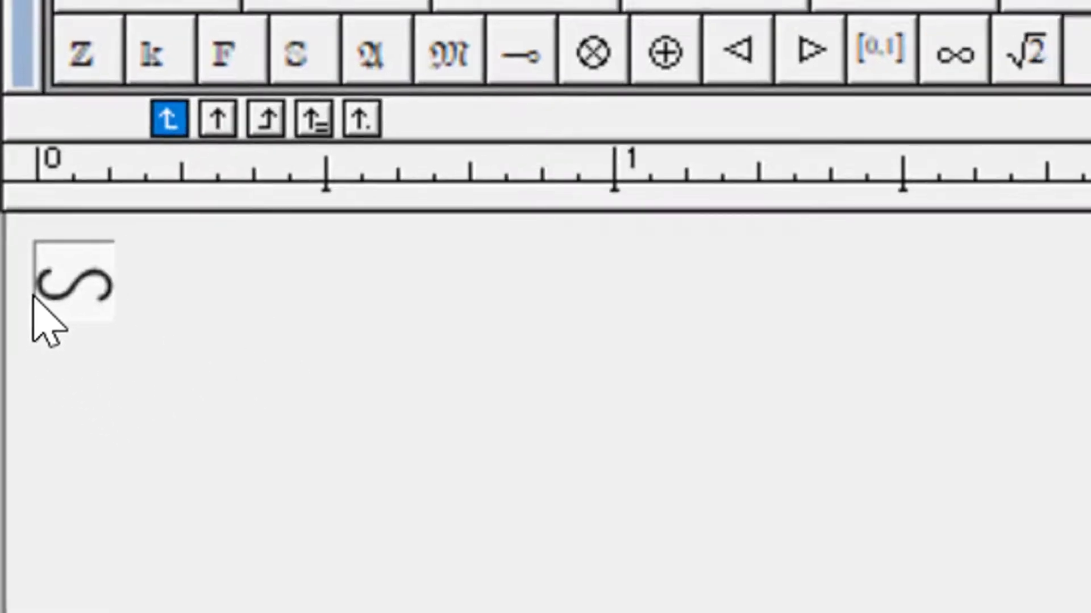
double_click(35, 297)
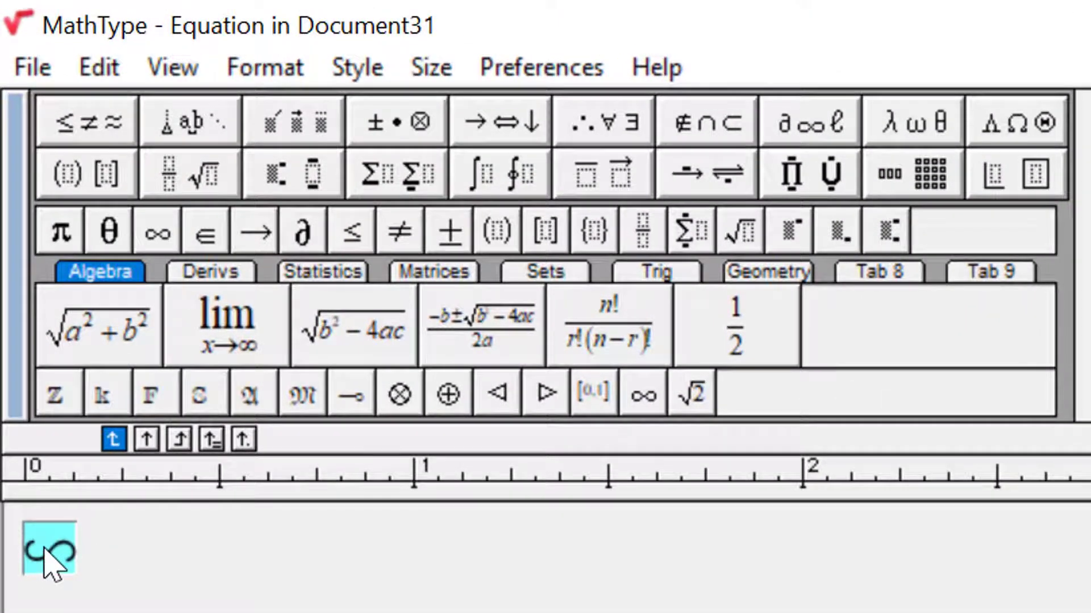
mouse_move(45, 559)
left_mouse_down()
mouse_move(791, 436)
mouse_move(875, 324)
left_mouse_up()
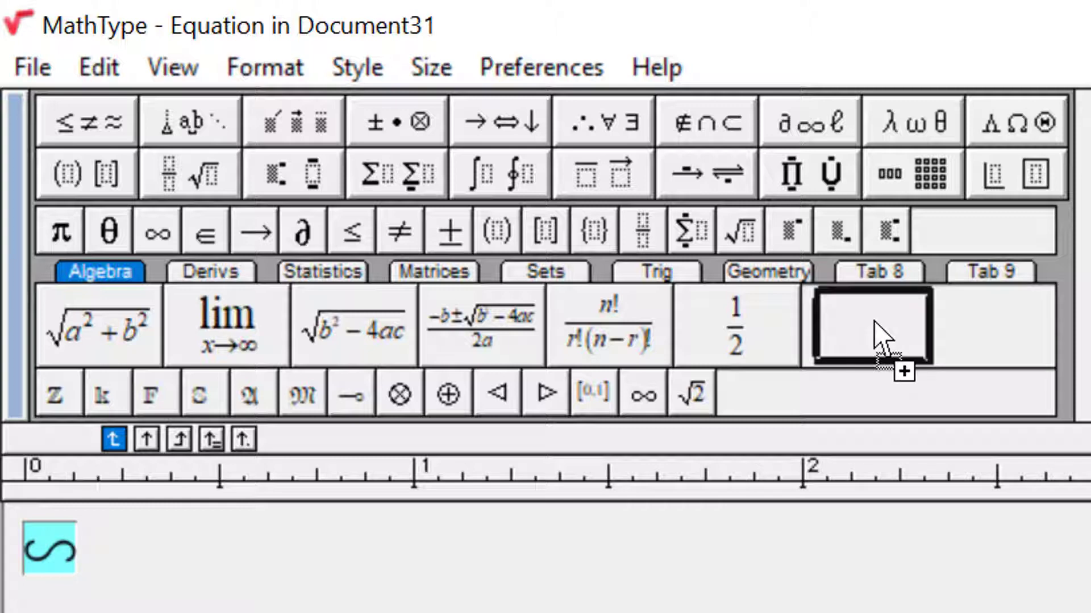
left_click_drag(875, 323, 876, 326)
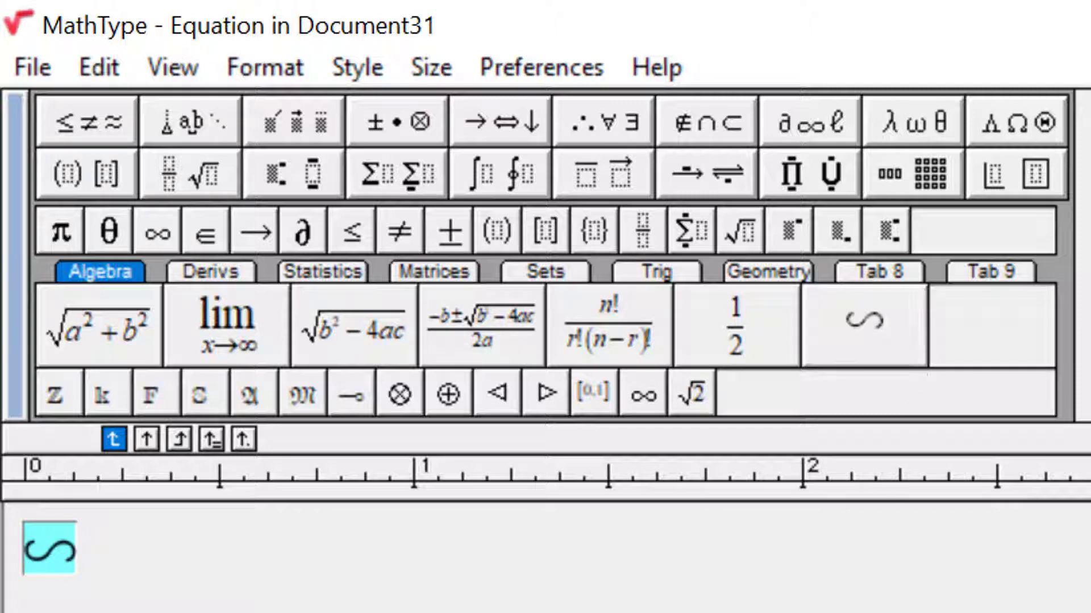
left_click(76, 548)
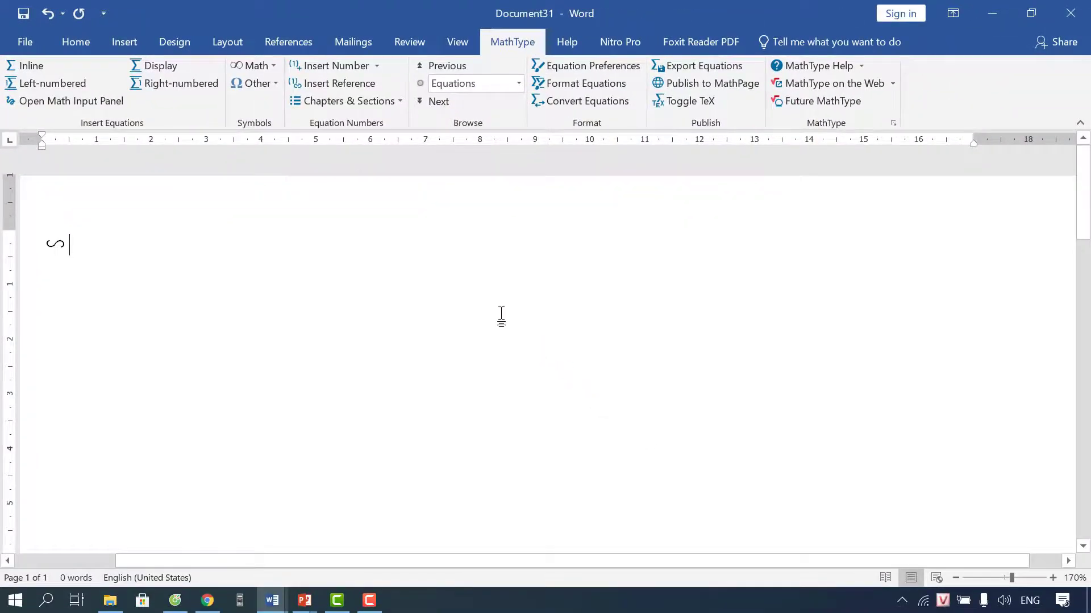
- Enlarge the ∽ equation object in Document31 to a much bigger size
left_click(65, 253)
left_click_drag(67, 253, 136, 291)
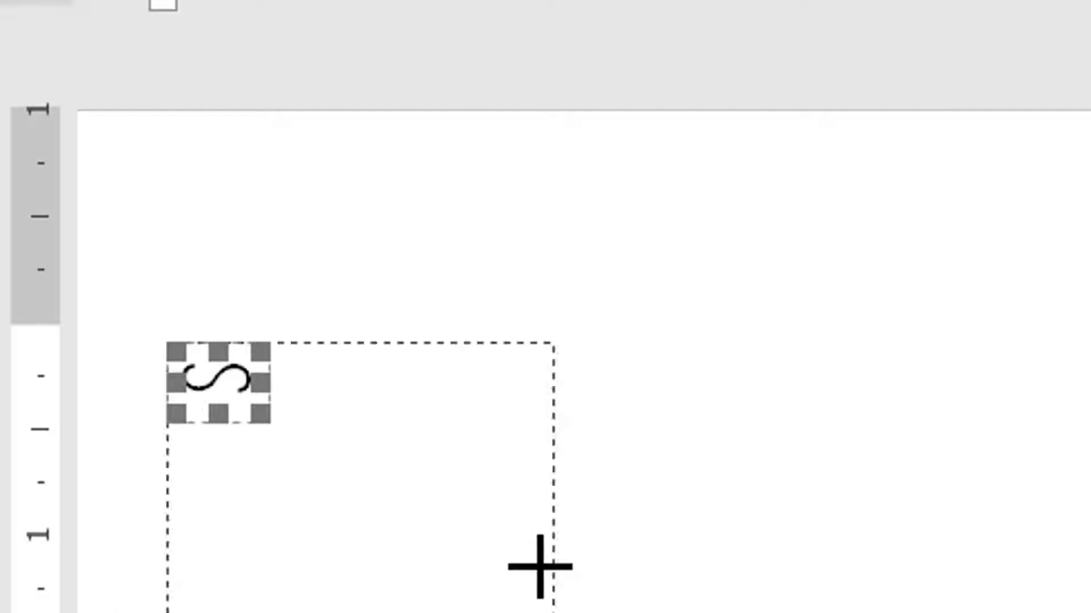
left_click_drag(539, 567, 538, 566)
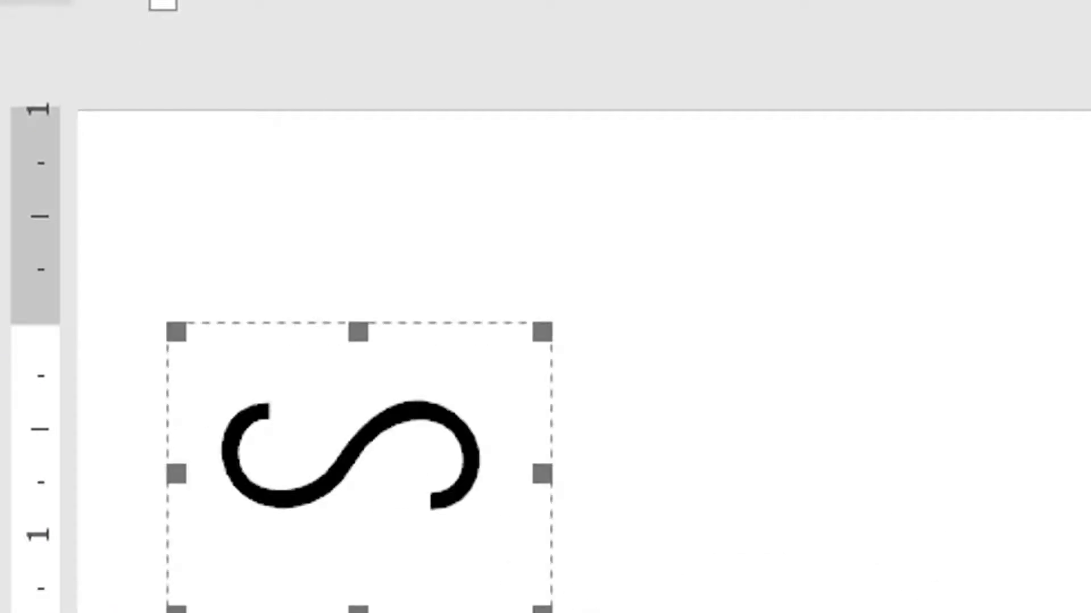
left_click(627, 307)
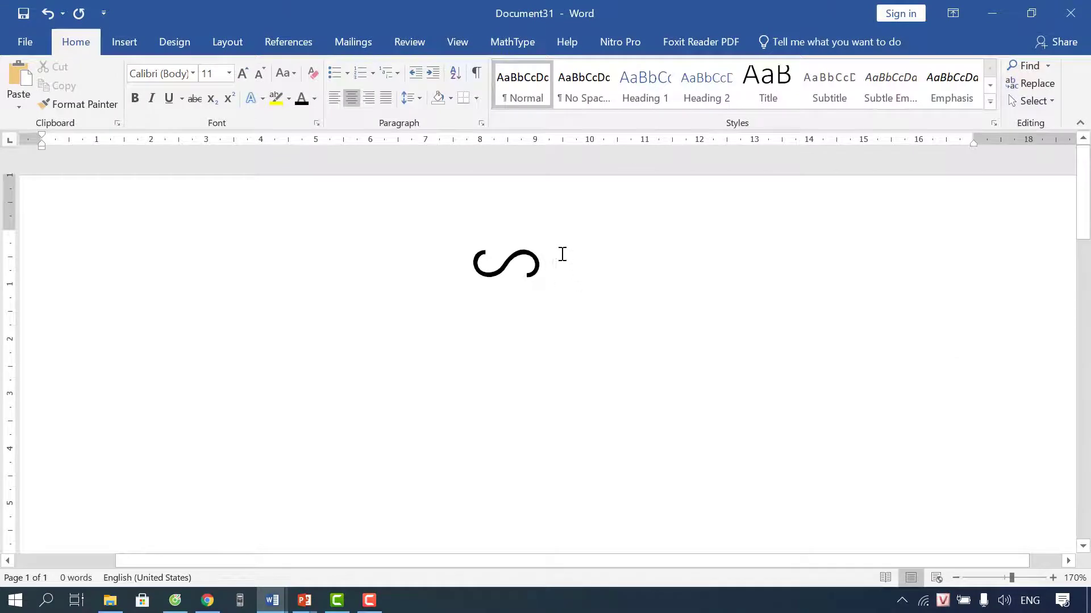
- Reopen the enlarged ∽ equation in MathType, then close it to return to Word
left_click(512, 267)
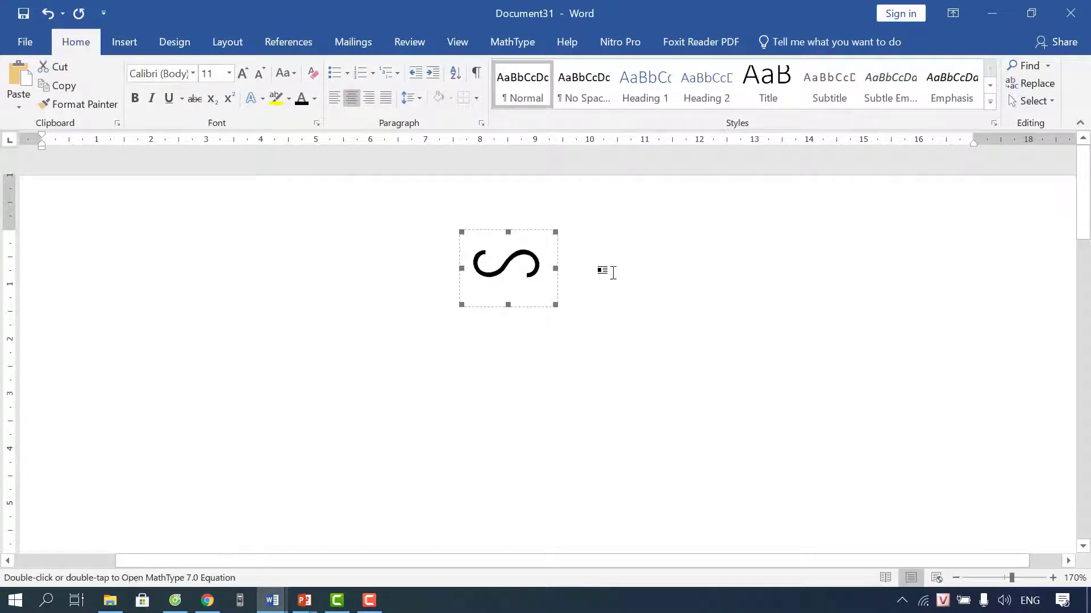
left_click(613, 273)
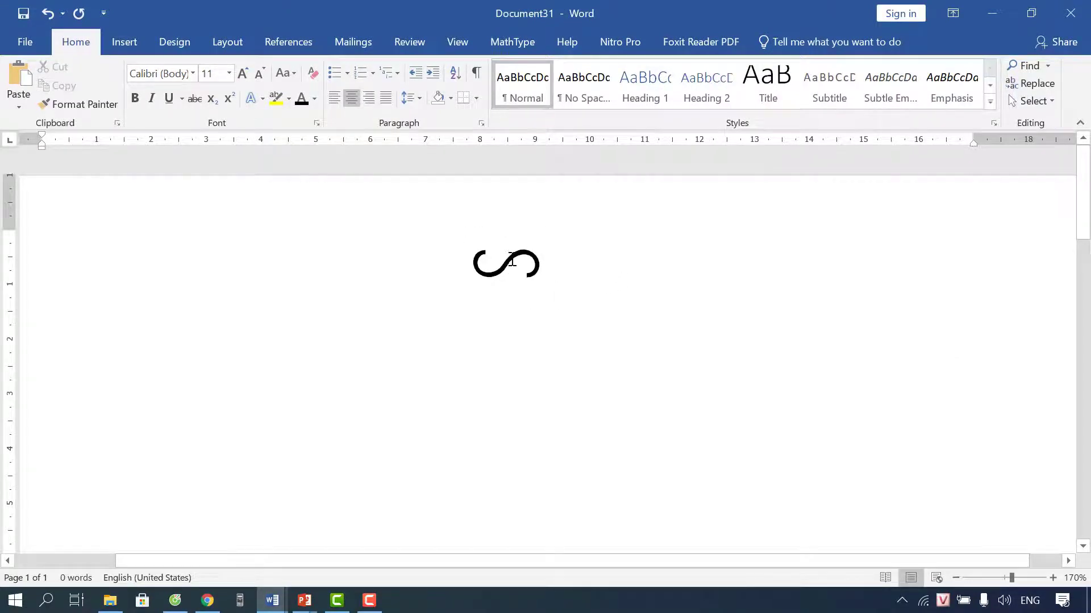
double_click(512, 263)
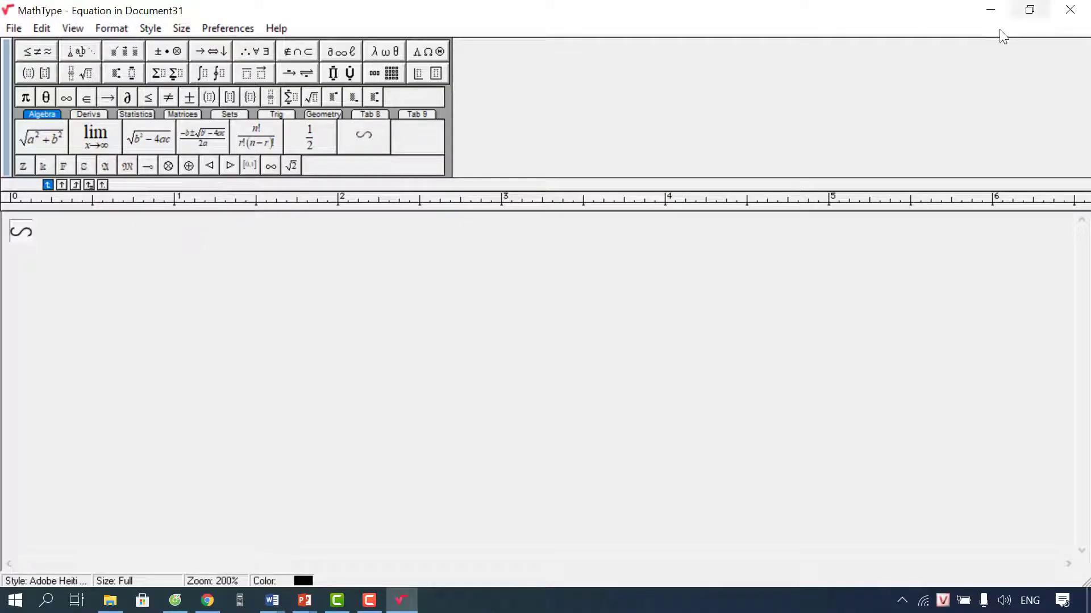
left_click(1070, 9)
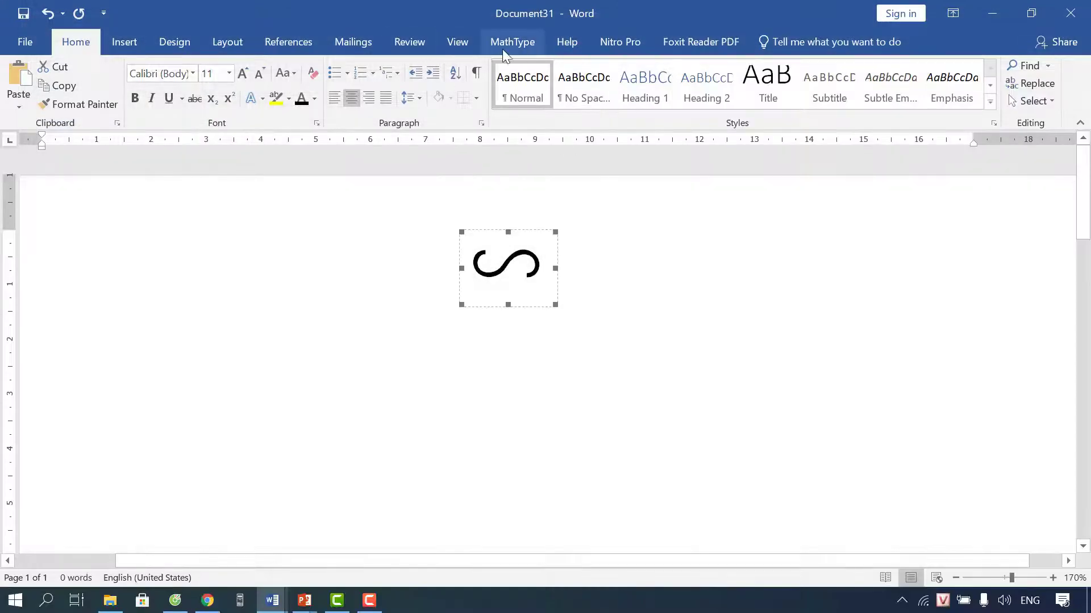
- Cancel the empty new inline equation and delete the ∽ test equation from Document31
left_click(502, 42)
left_click(26, 65)
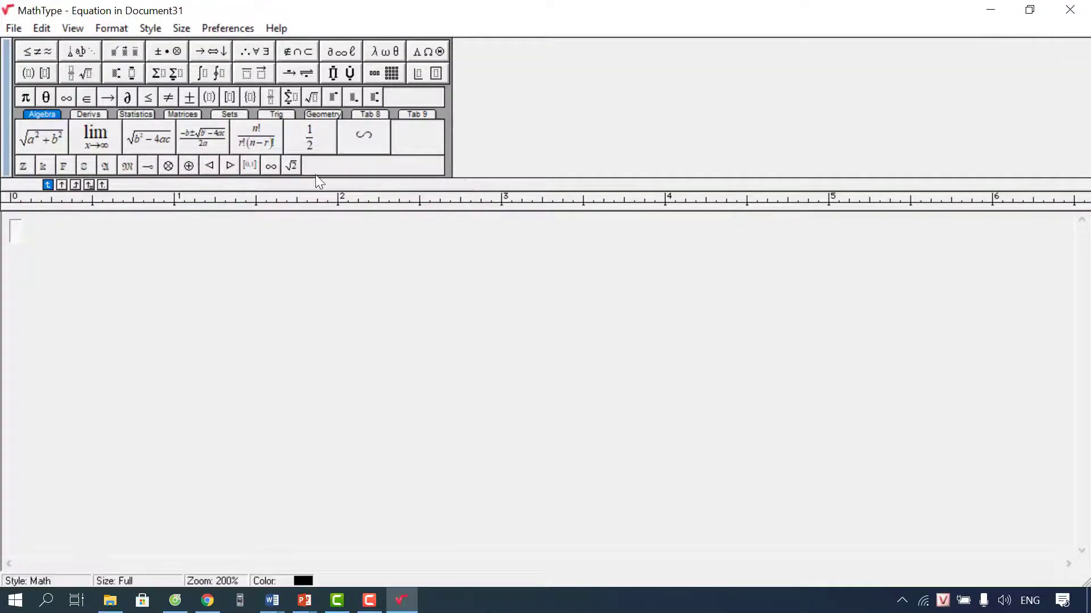
left_click(1056, 14)
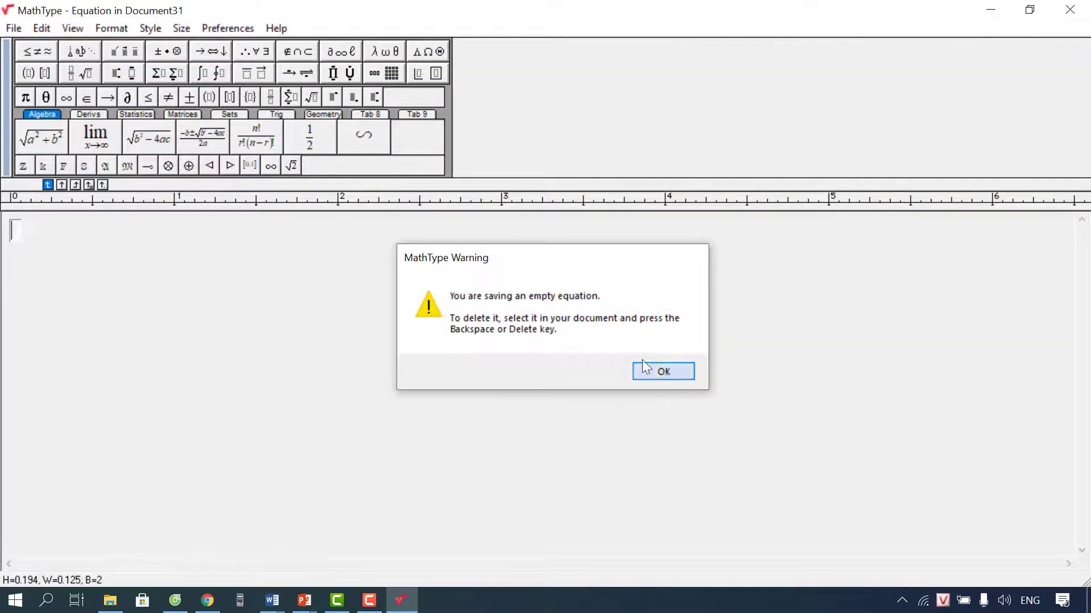
left_click(659, 369)
left_click(523, 268)
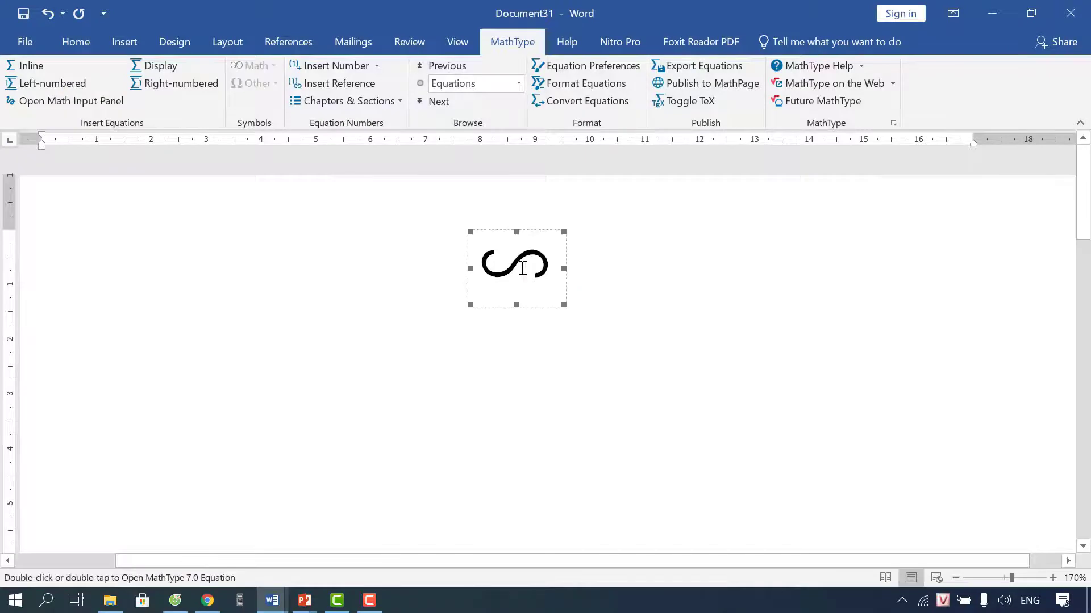
key("Delete")
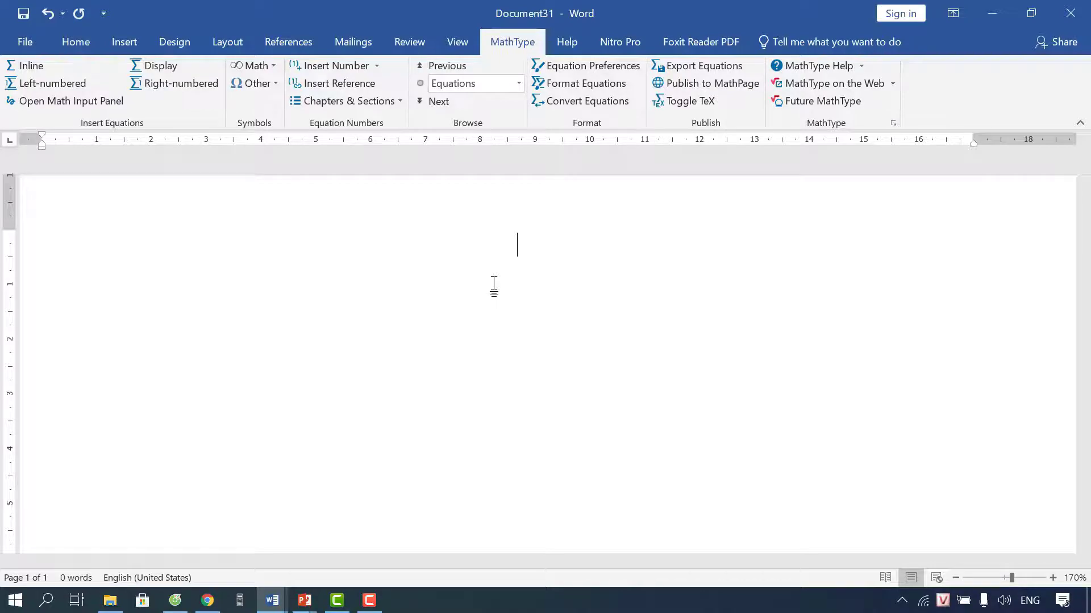
- Start a new MathType equation and enter ΔABC using the uppercase Greek Delta
key("ctrl+alt+q")
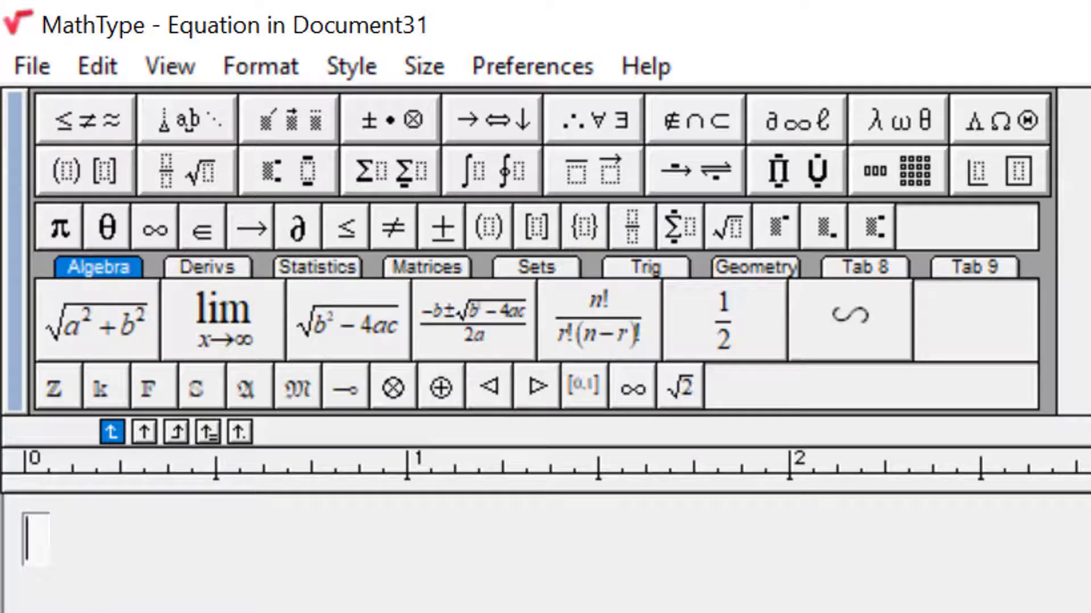
left_click(886, 120)
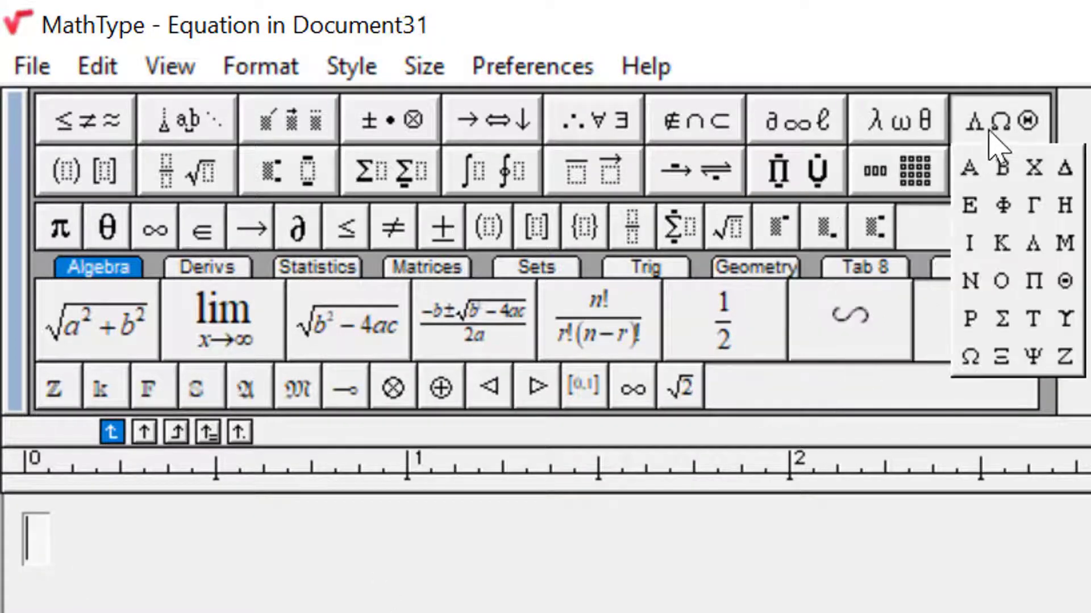
left_click(1067, 168)
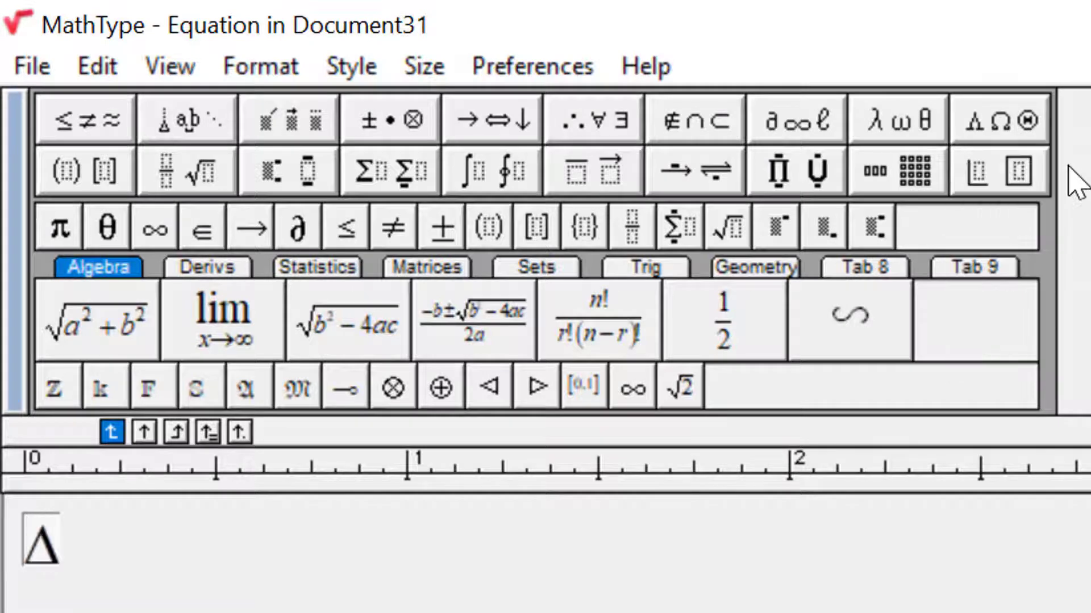
type("A")
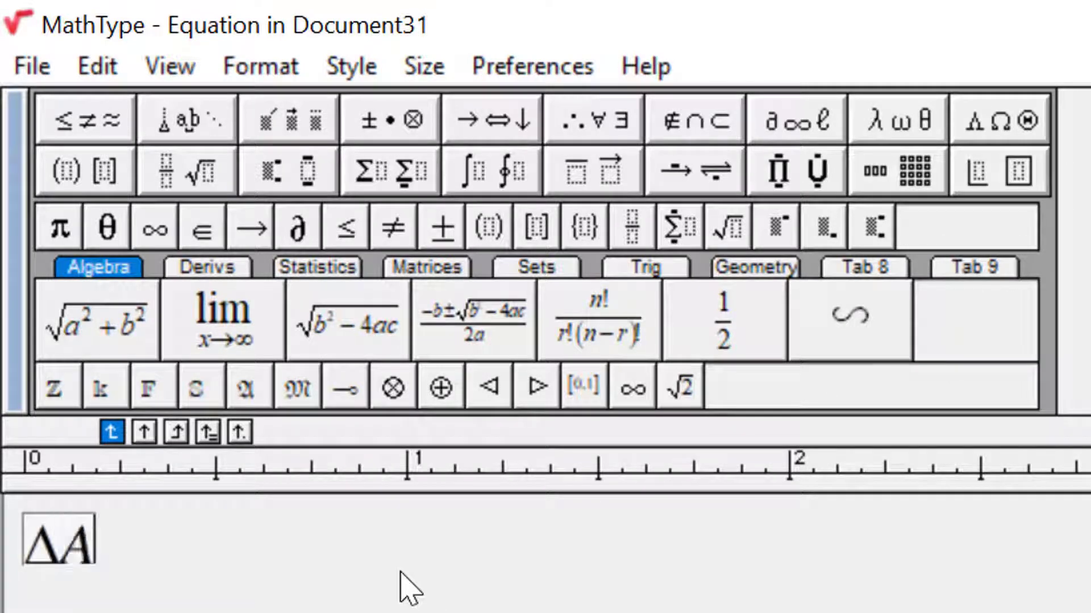
type("BC")
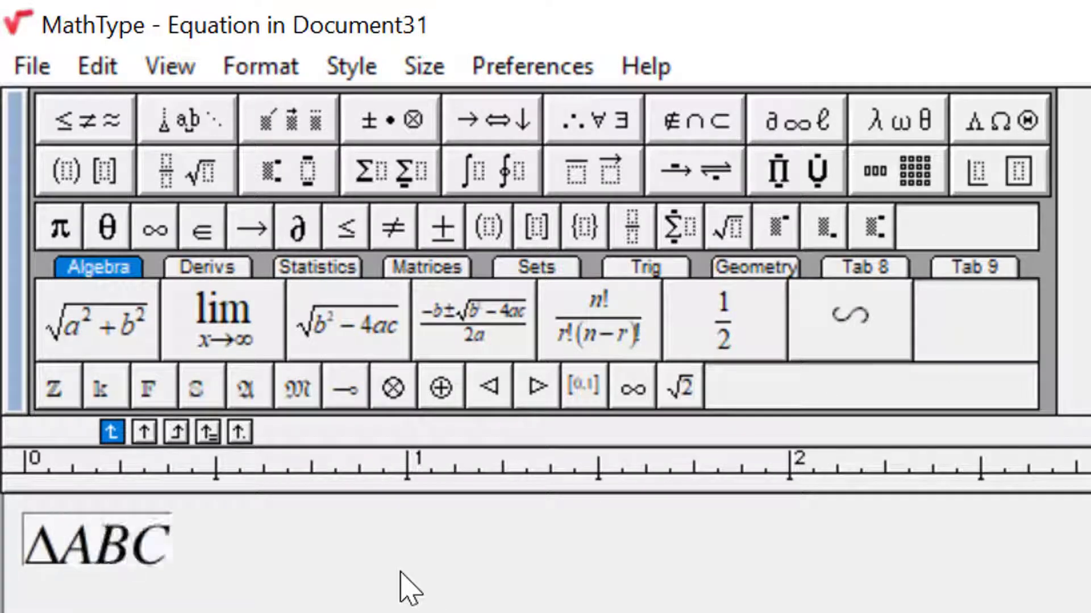
- Add the saved ∽ toolbar symbol followed by ΔDEF to complete ΔABC ∽ ΔDEF
left_click(849, 313)
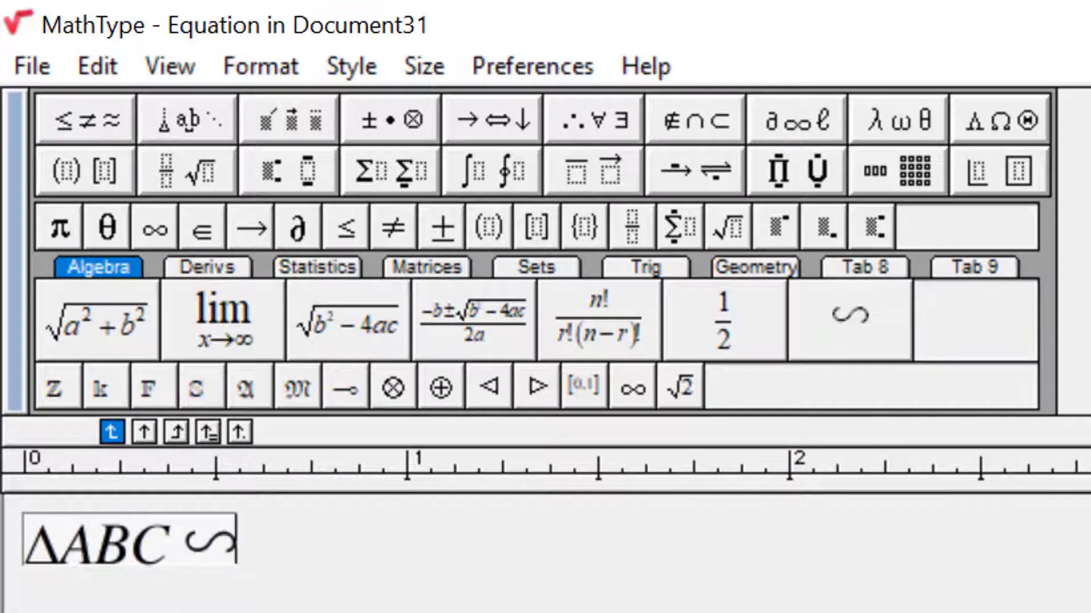
left_click(1005, 114)
left_click(1065, 168)
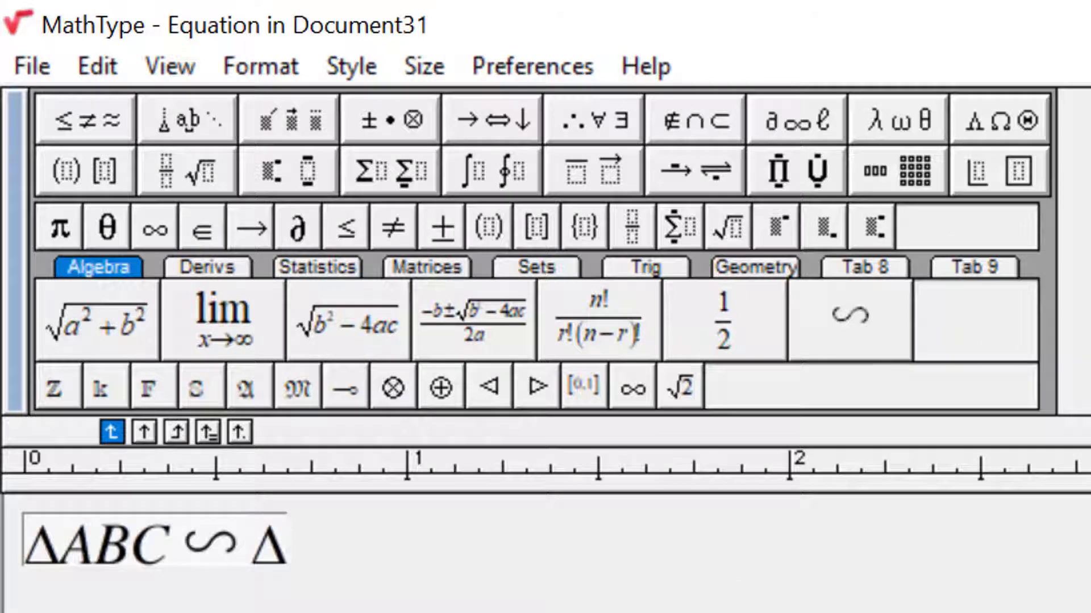
type("DEF")
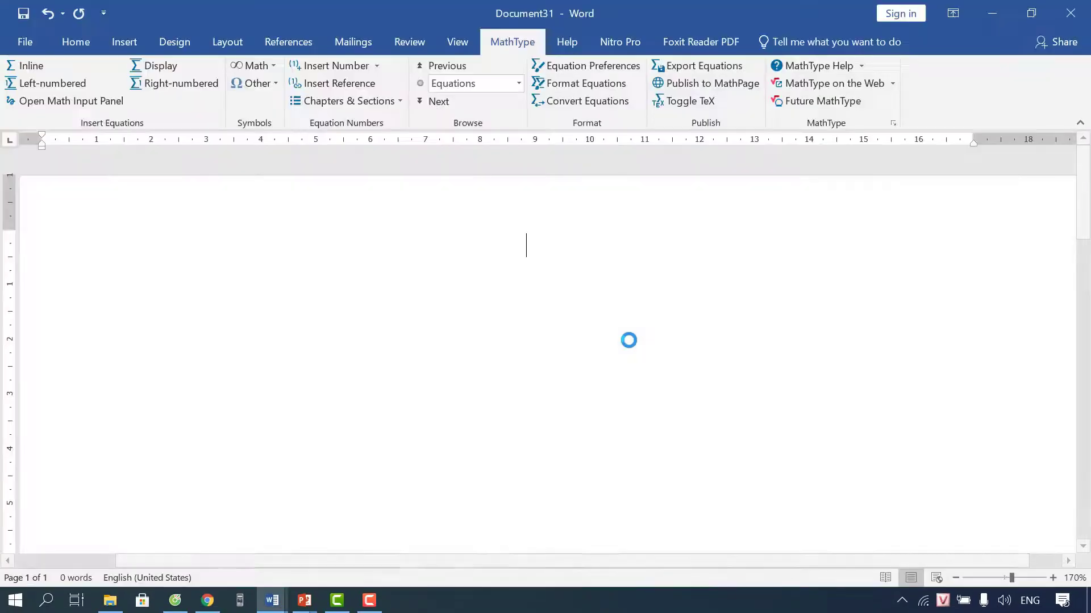
- Insert ΔABC ∽ ΔDEF into Document31 and drag its corner handle to enlarge it across the line
left_click(1071, 10)
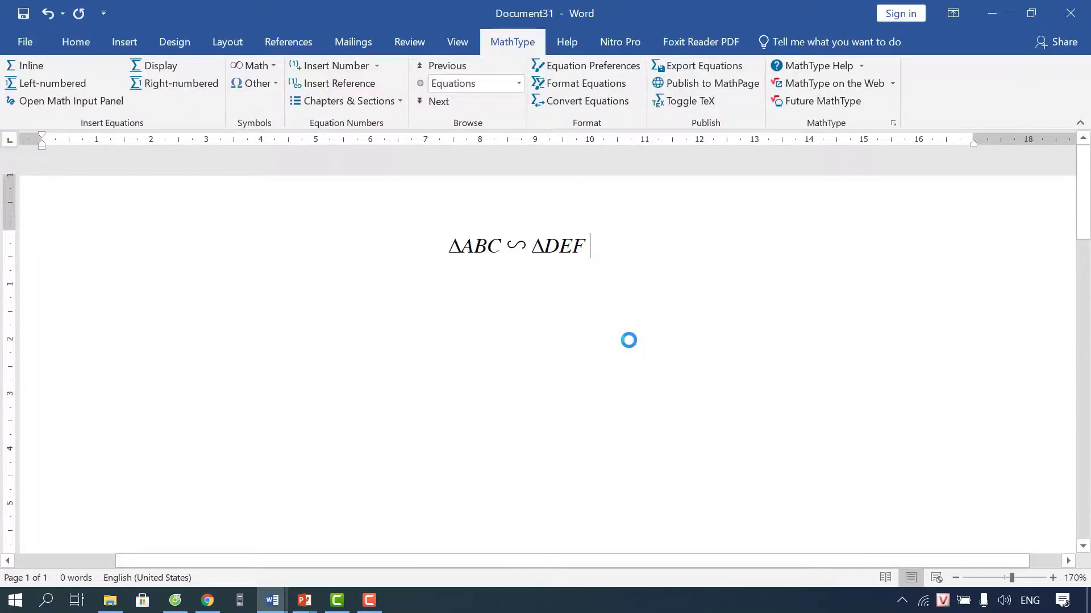
left_click(551, 249)
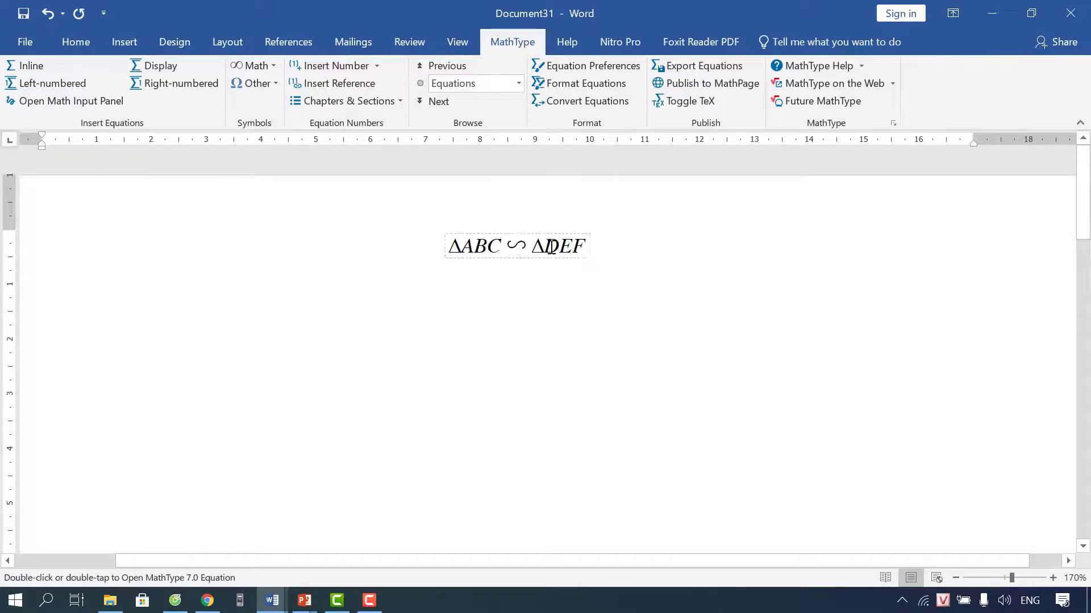
left_click(648, 261)
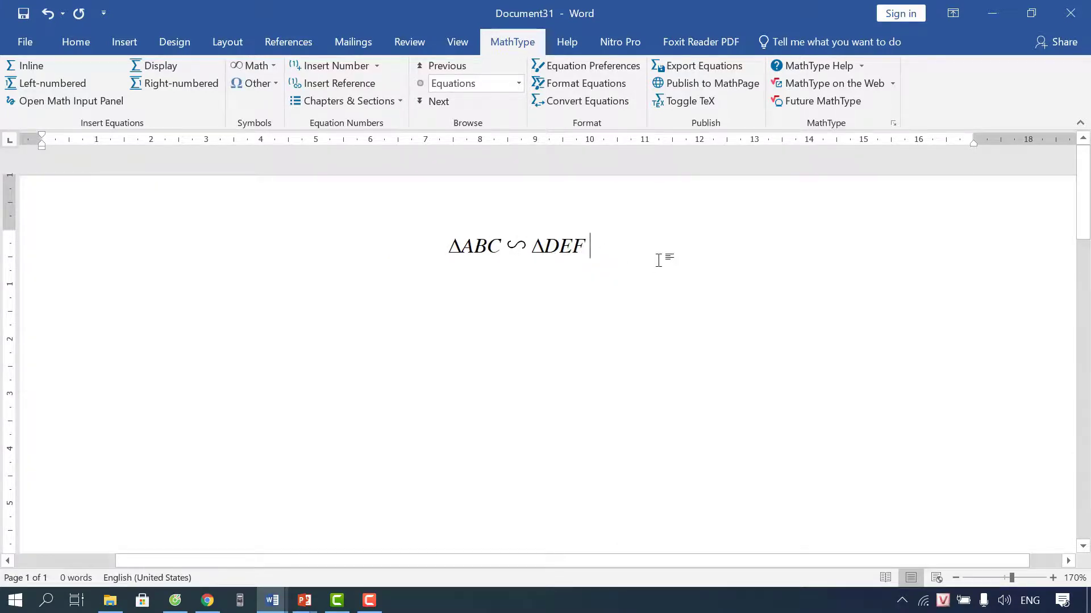
left_click(562, 249)
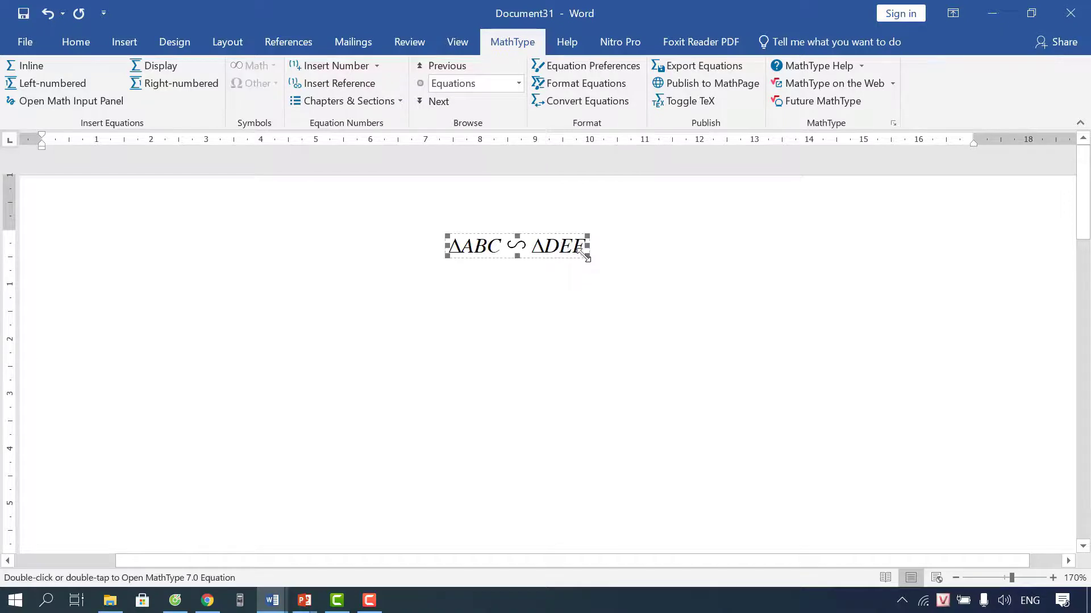
left_click(589, 267)
left_click(584, 253)
left_click_drag(592, 259, 676, 321)
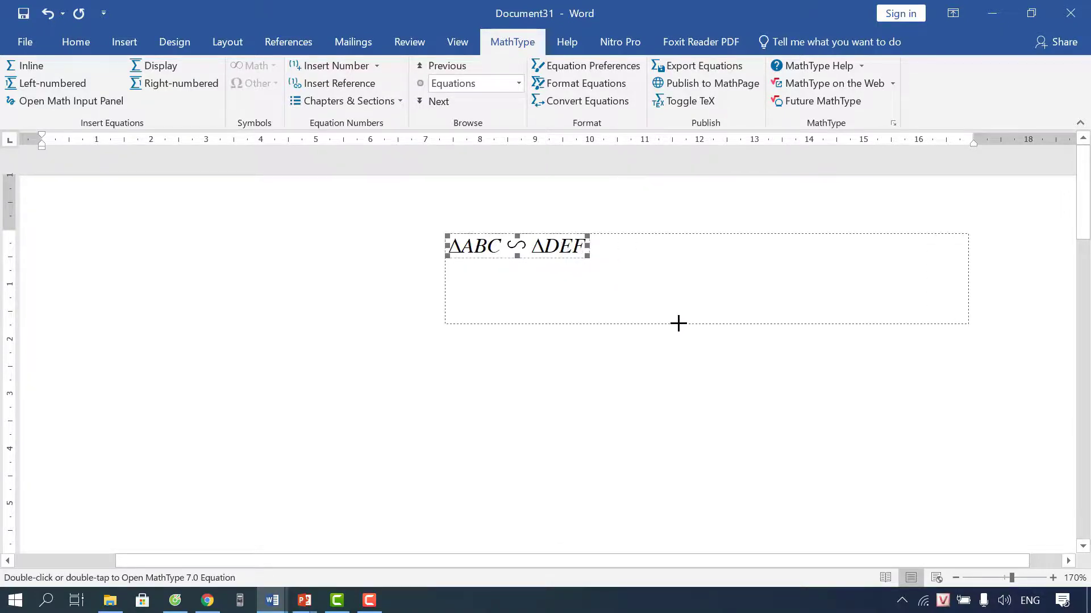
left_click(862, 262)
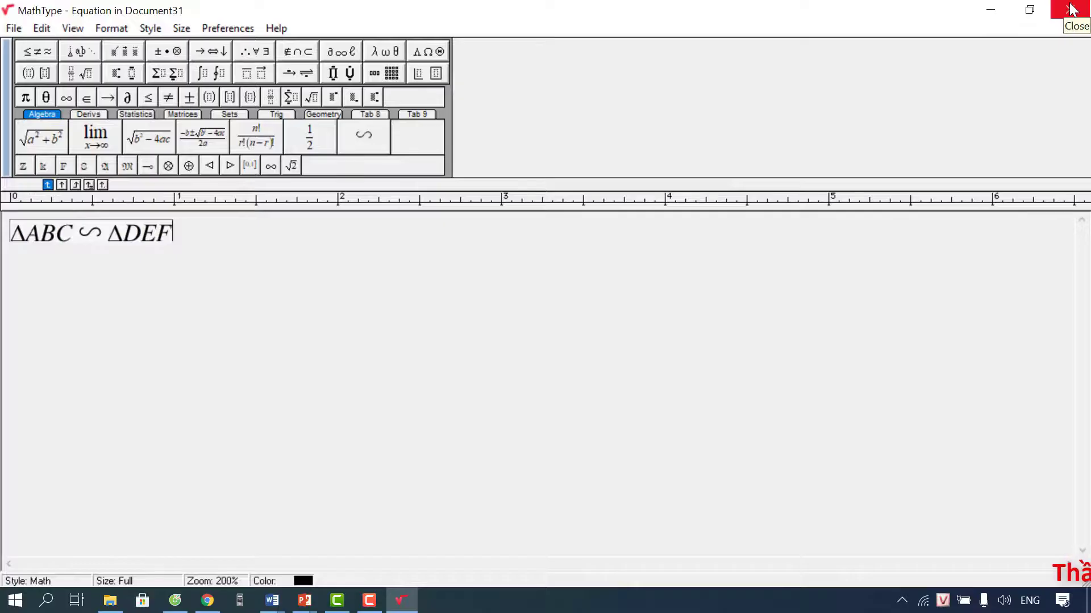
left_click(1071, 9)
left_click(755, 348)
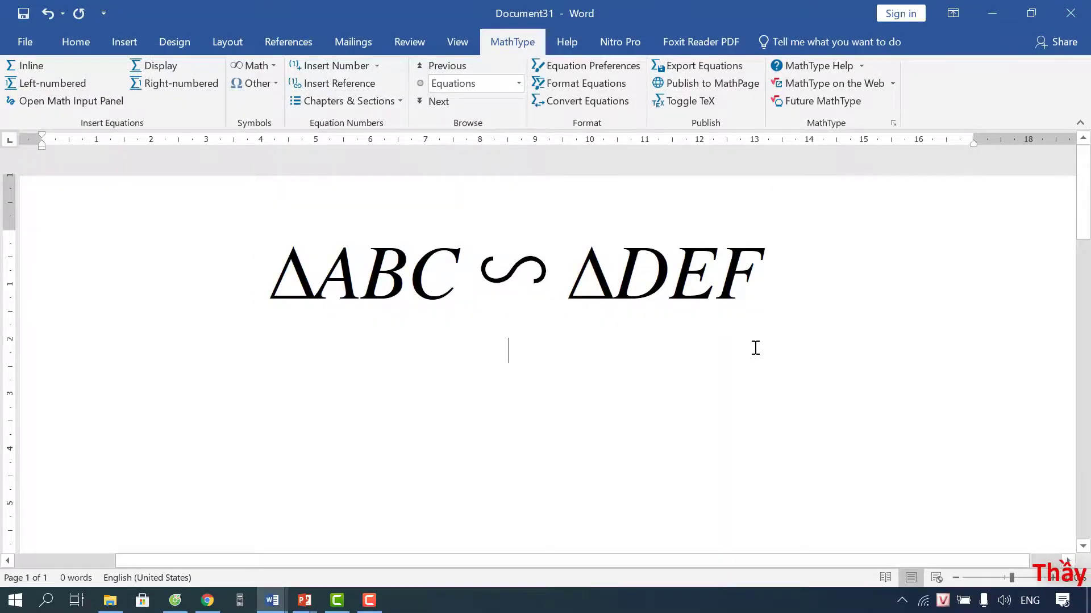
left_click(515, 283)
left_click(555, 371)
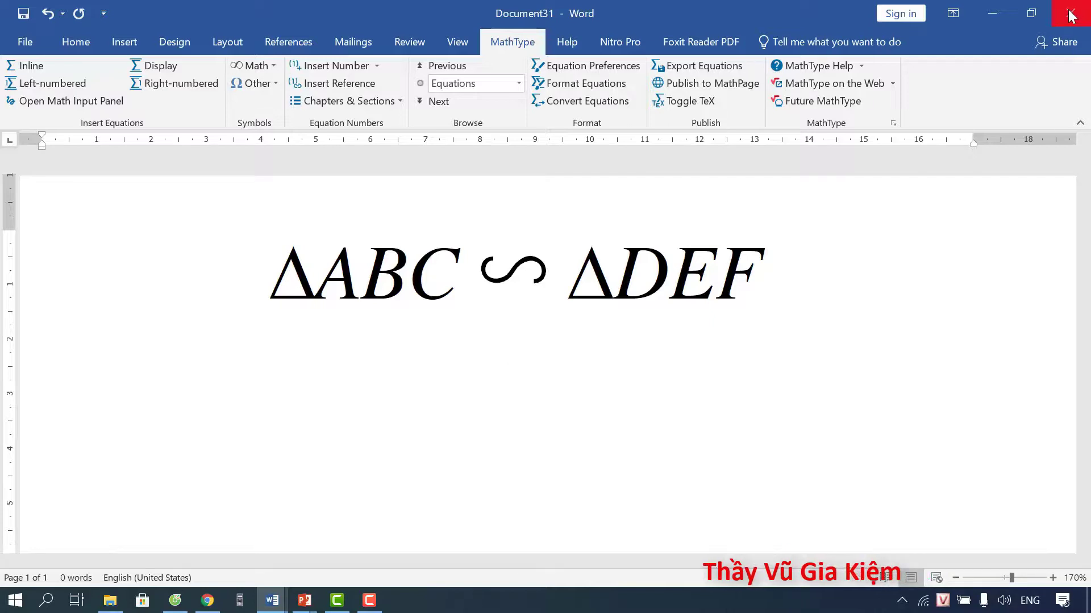
left_click(29, 64)
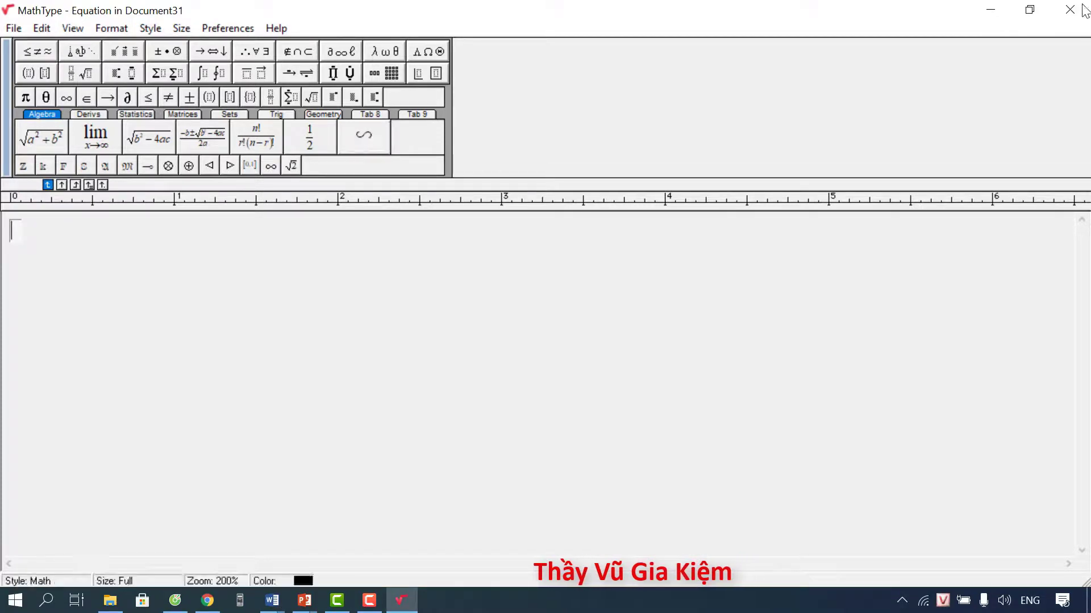
left_click(1066, 12)
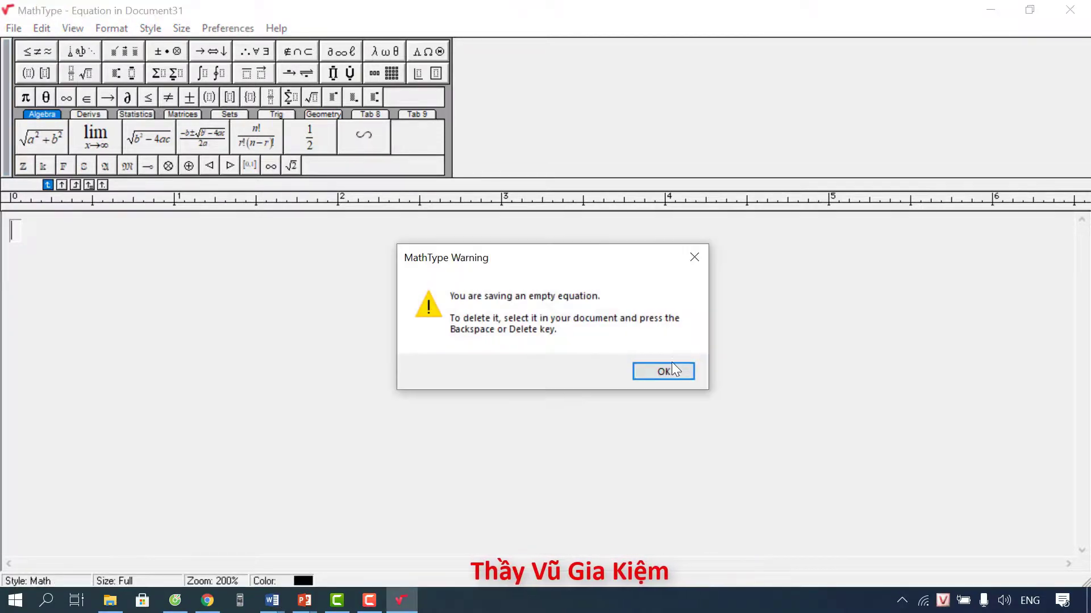
left_click(670, 370)
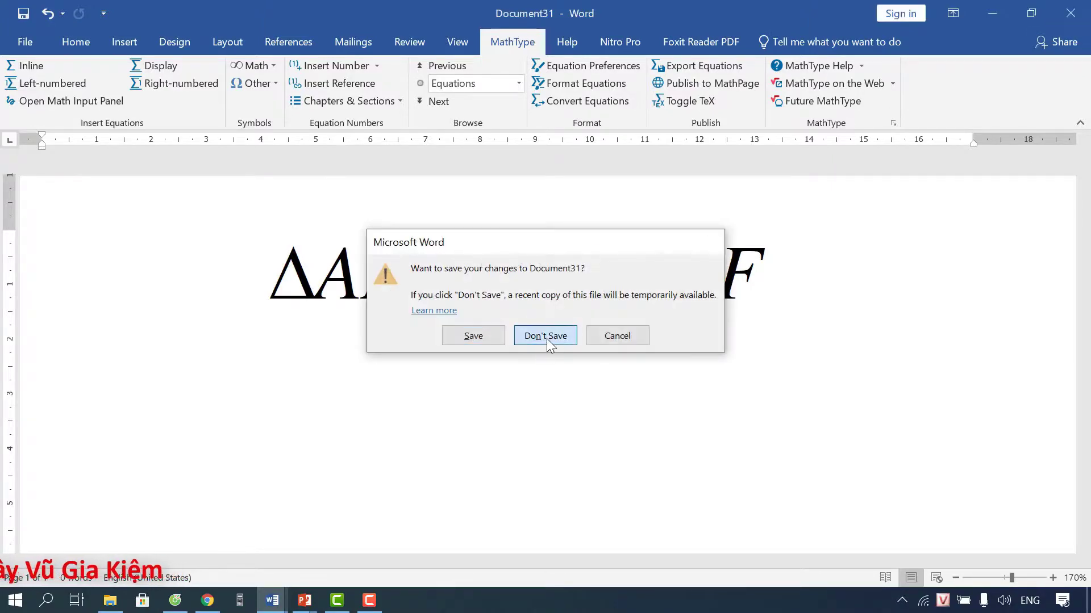
- Close Document31 with Don't Save and minimise the remaining Word window to show the desktop
left_click(546, 338)
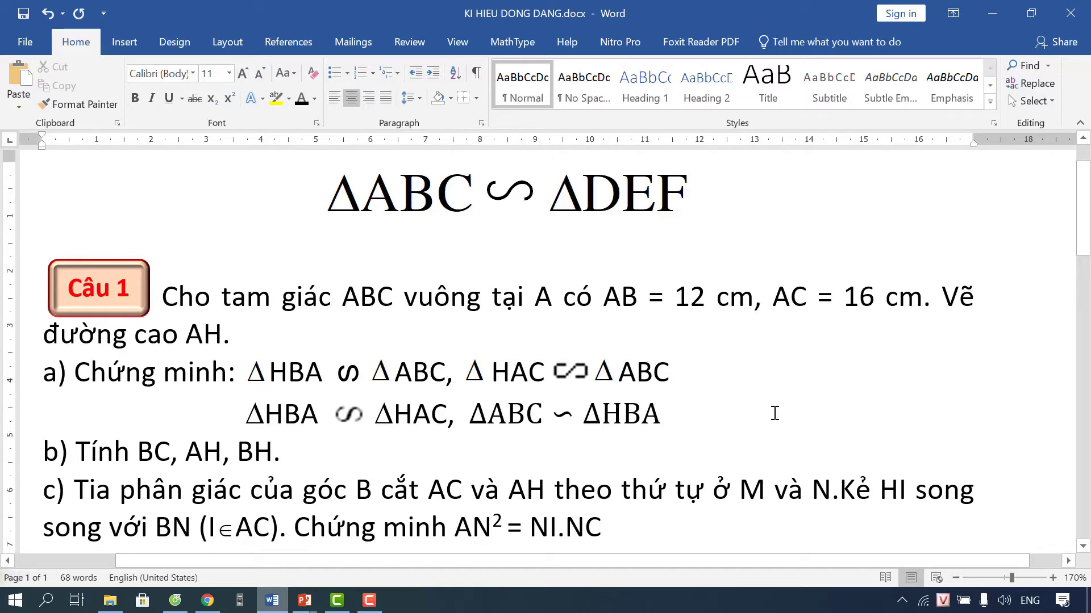
left_click(991, 13)
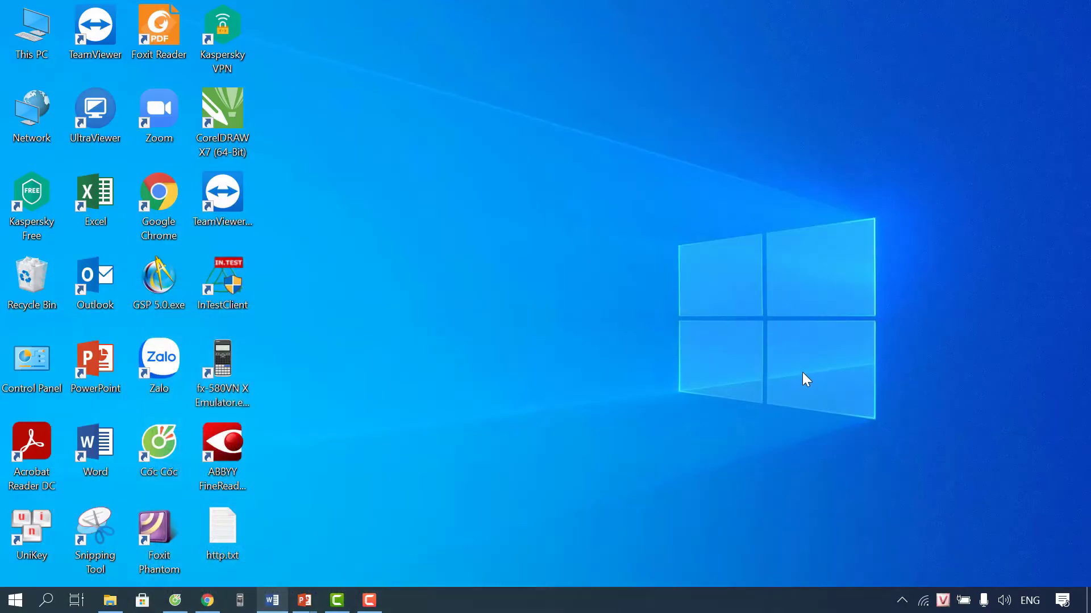